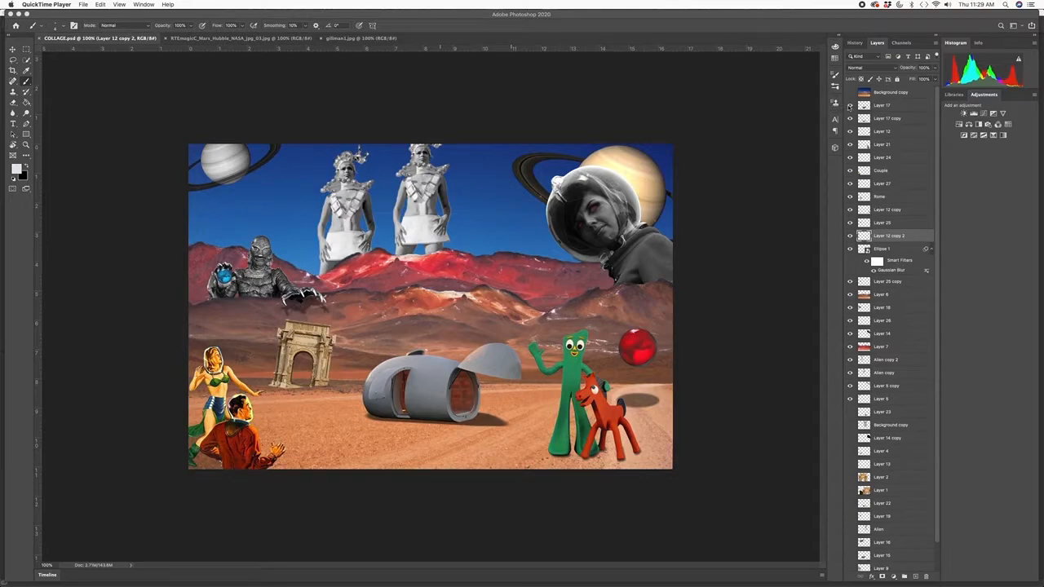
- Toggle the visibility of Layer 17, Layer 17 copy, Layer 12 and Layer 21 to see what each contributes to the collage
{"action": "left_click", "coordinate": [850, 107]}
{"action": "left_click", "coordinate": [850, 106]}
{"action": "left_click", "coordinate": [849, 106]}
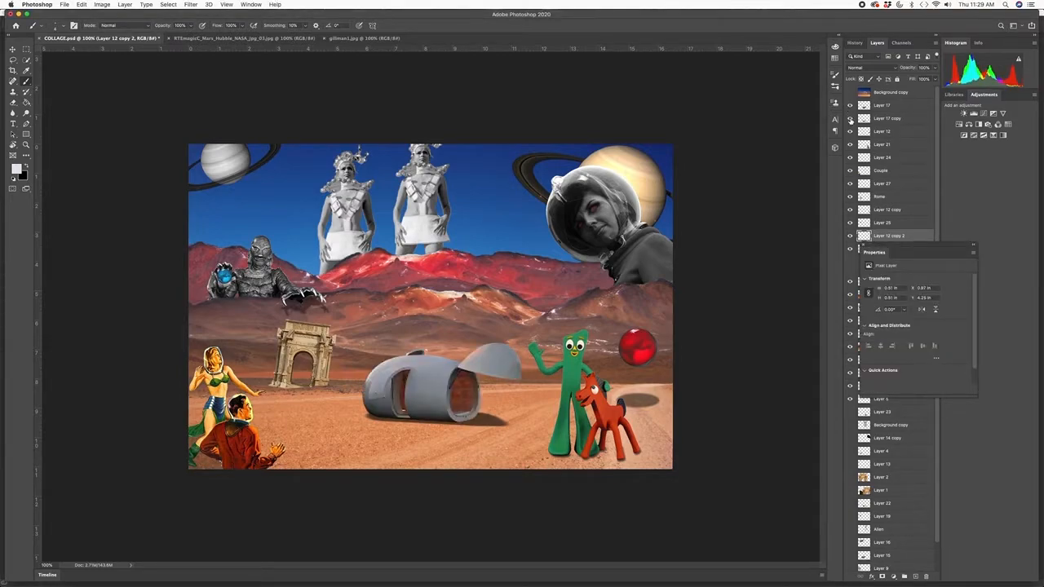
{"action": "left_click", "coordinate": [850, 119]}
{"action": "left_click", "coordinate": [849, 118]}
{"action": "left_click", "coordinate": [851, 133]}
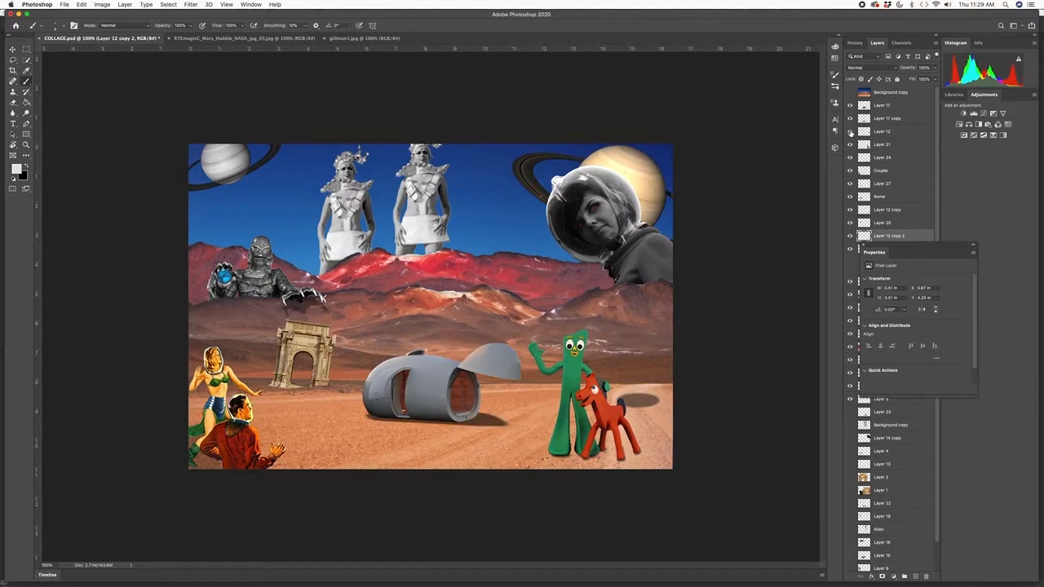
{"action": "left_click", "coordinate": [850, 132]}
{"action": "left_click", "coordinate": [849, 144]}
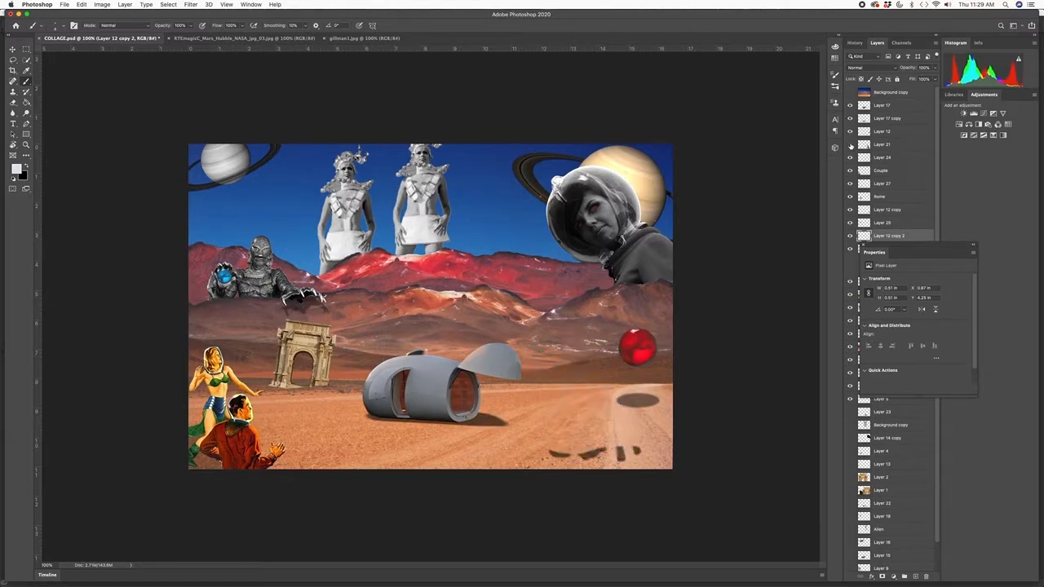
{"action": "left_click", "coordinate": [850, 145]}
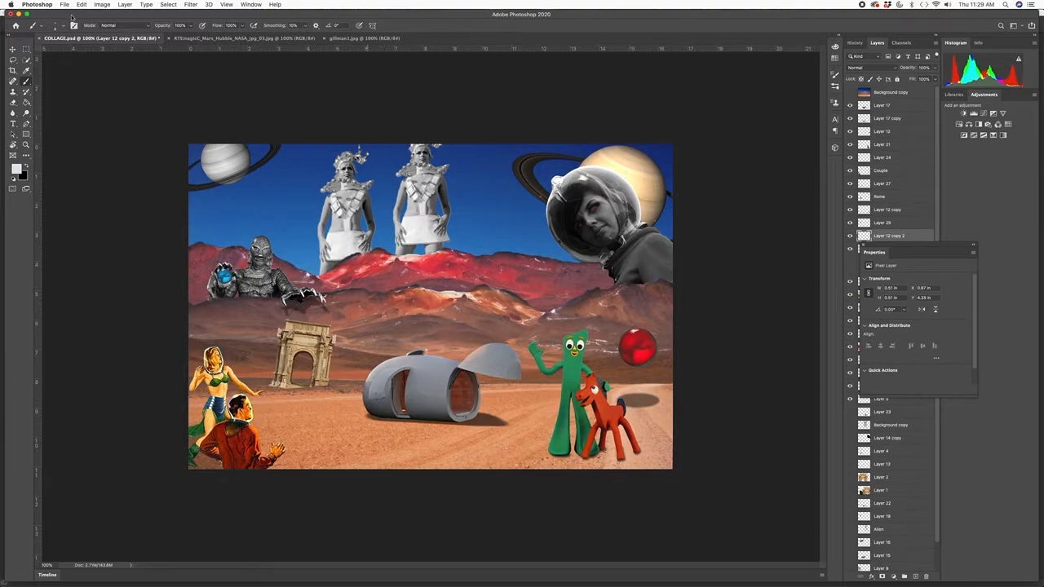
- Select the couple in the collage with the Move tool and toggle the Couple layer's visibility off and on
{"action": "key", "text": "v"}
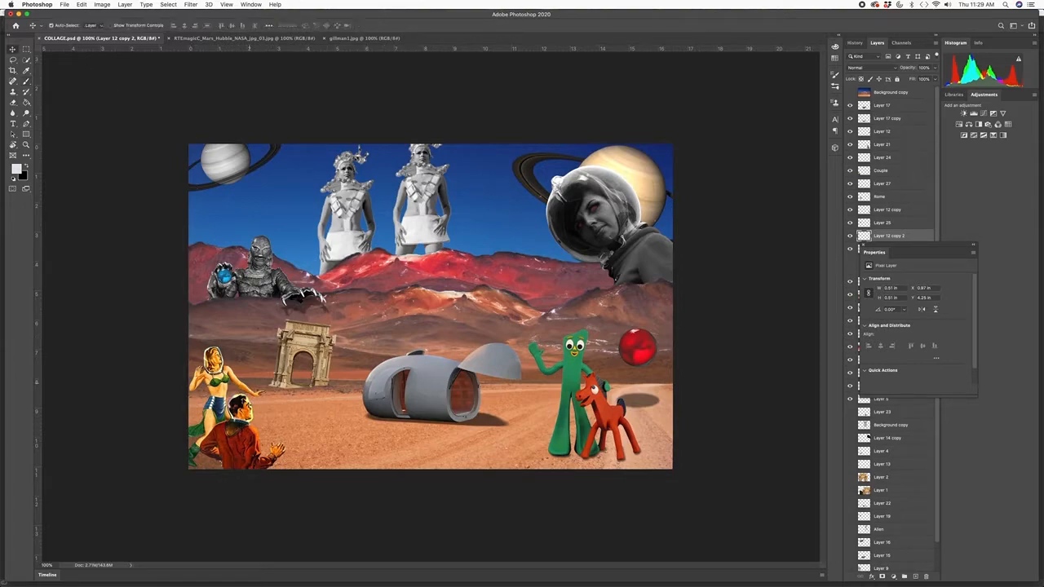
{"action": "left_click", "coordinate": [255, 404]}
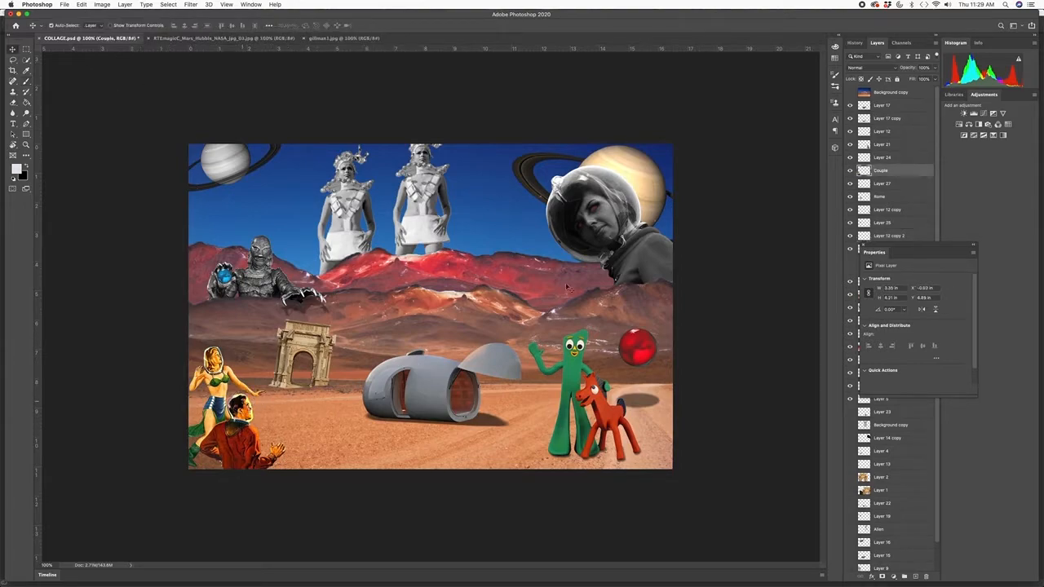
{"action": "left_click", "coordinate": [850, 171]}
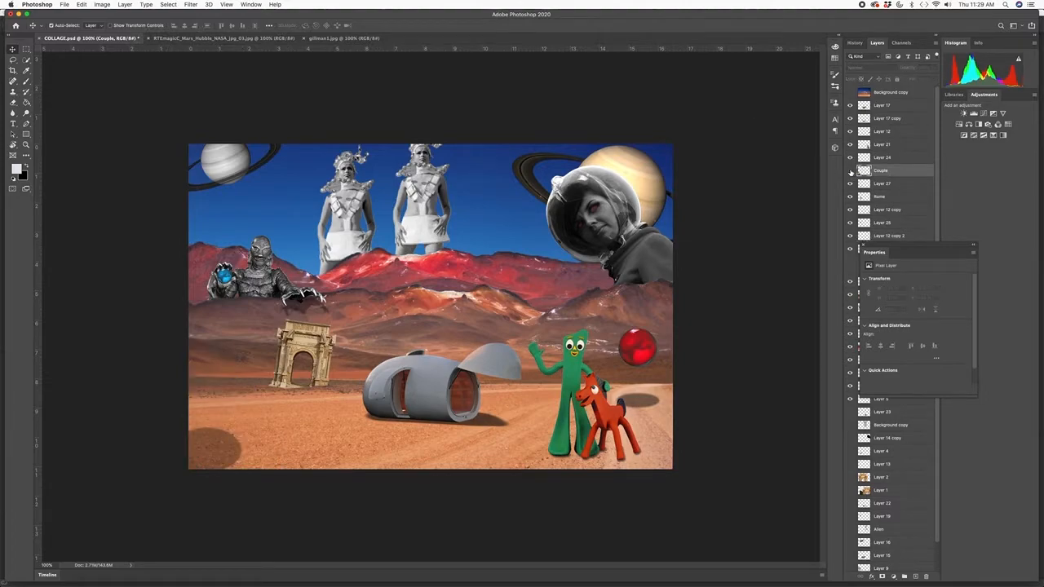
{"action": "left_click", "coordinate": [850, 170]}
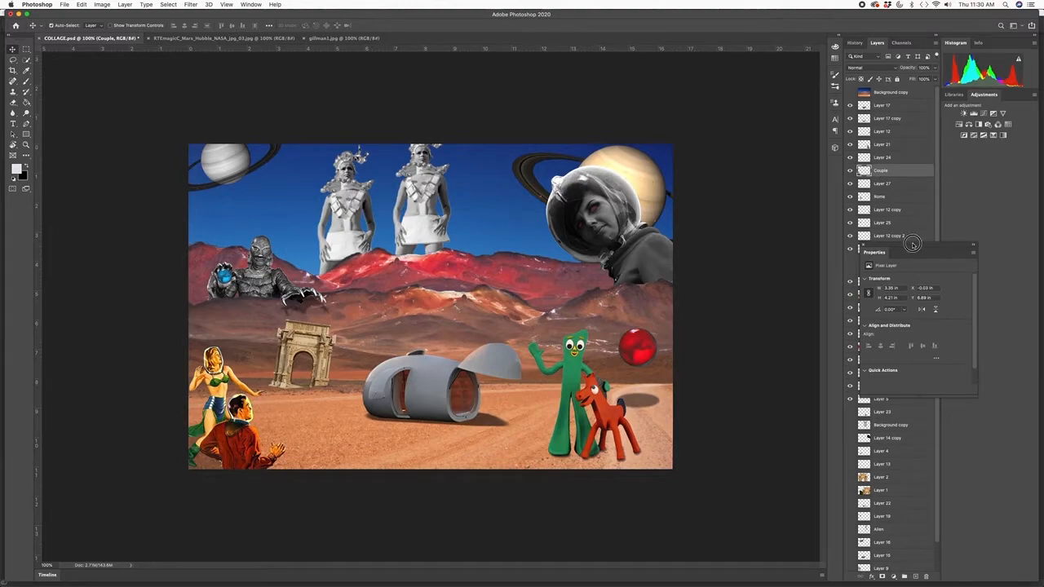
- Move the Properties panel clear of the layer list and toggle the visibility of Alien copy, Layer 5 copy and Layer 5
{"action": "left_click_drag", "start_coordinate": [913, 245], "coordinate": [1004, 256]}
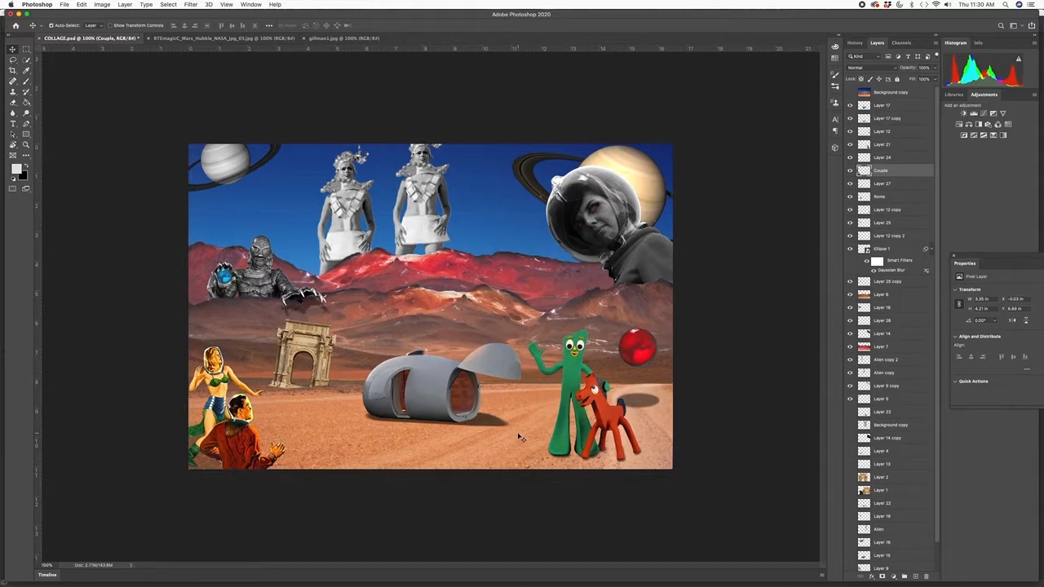
{"action": "left_click", "coordinate": [851, 374]}
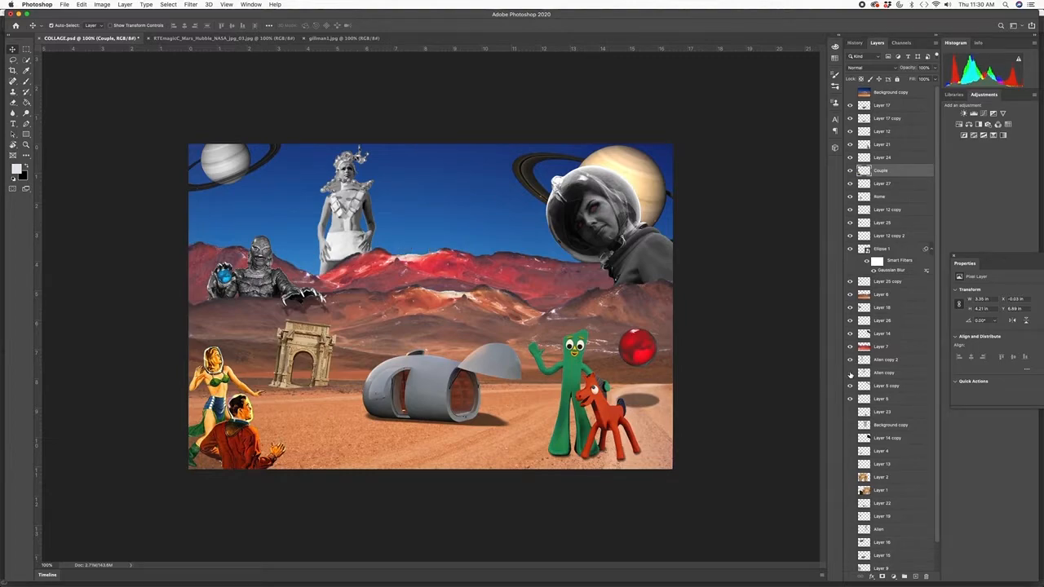
{"action": "left_click", "coordinate": [851, 374]}
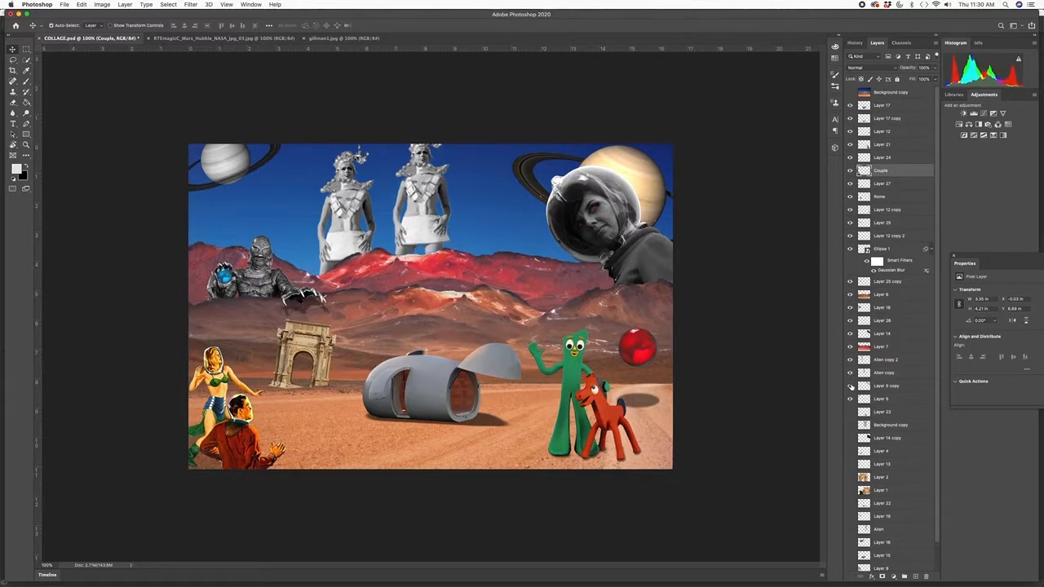
{"action": "left_click", "coordinate": [850, 386]}
{"action": "left_click", "coordinate": [851, 386]}
{"action": "left_click", "coordinate": [851, 399]}
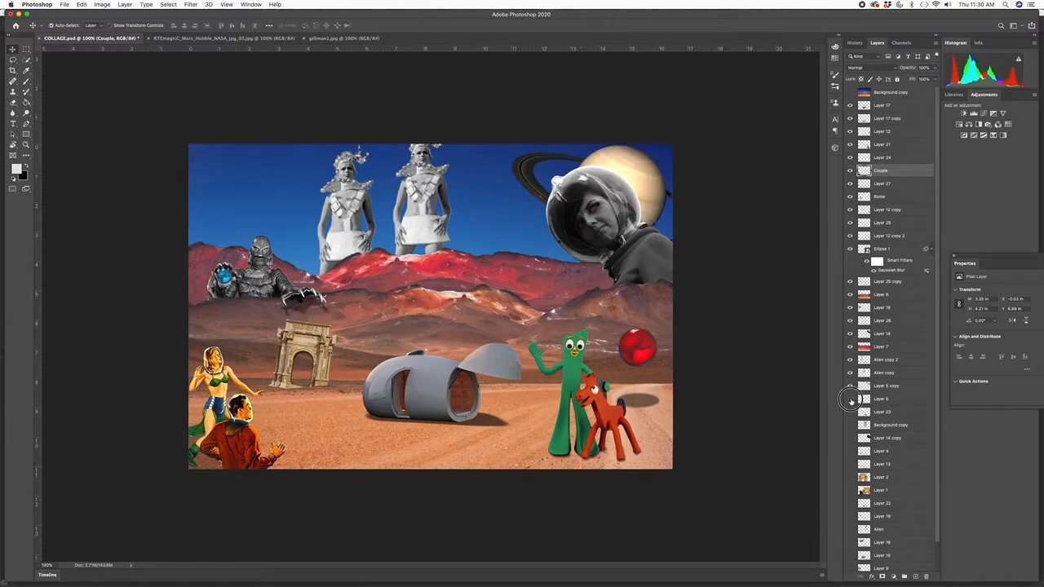
{"action": "left_click", "coordinate": [851, 399]}
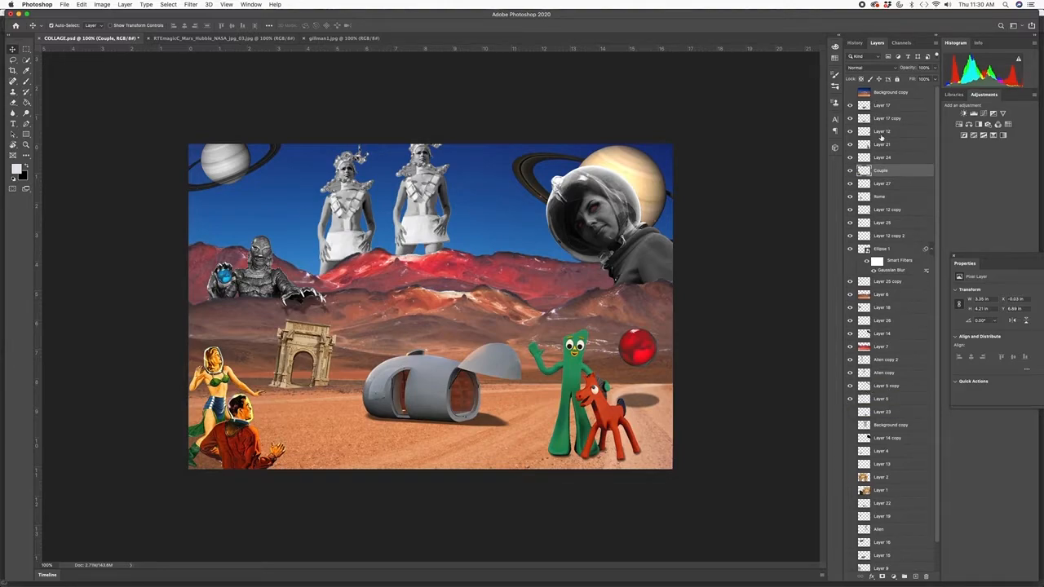
- Show the Background copy landscape layer at the top of the collage's layer stack
{"action": "left_click", "coordinate": [851, 93], "text": "alt"}
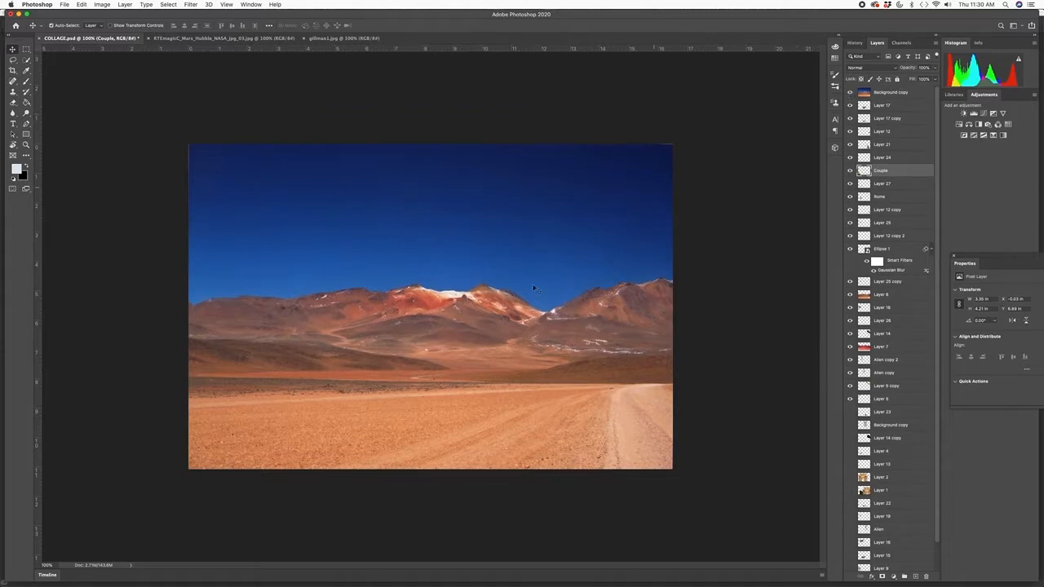
- Switch to gillman1.jpg and duplicate its Background layer with the default name
{"action": "left_click", "coordinate": [179, 39]}
{"action": "left_click", "coordinate": [332, 38]}
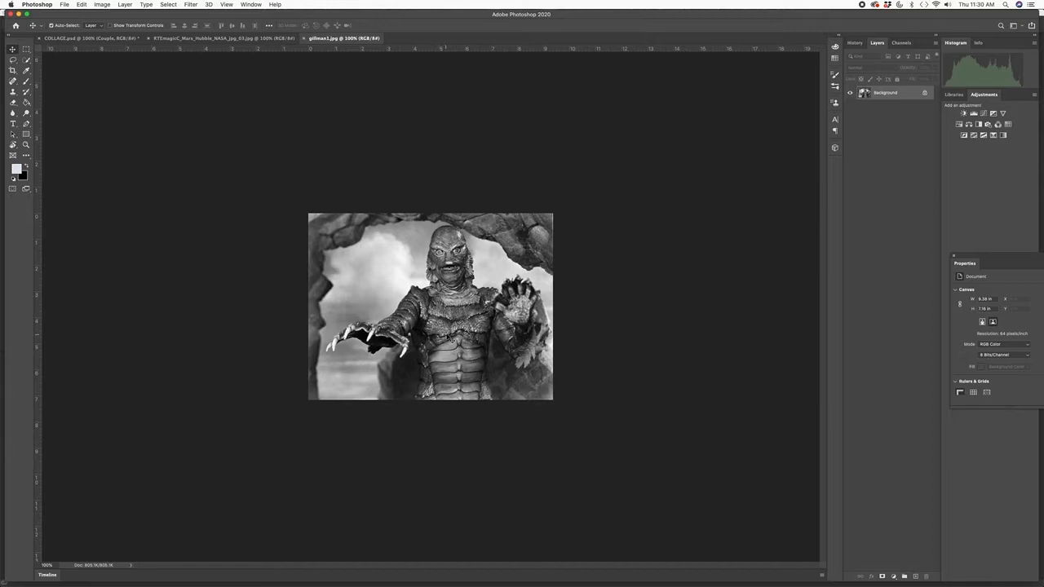
{"action": "right_click", "coordinate": [888, 92]}
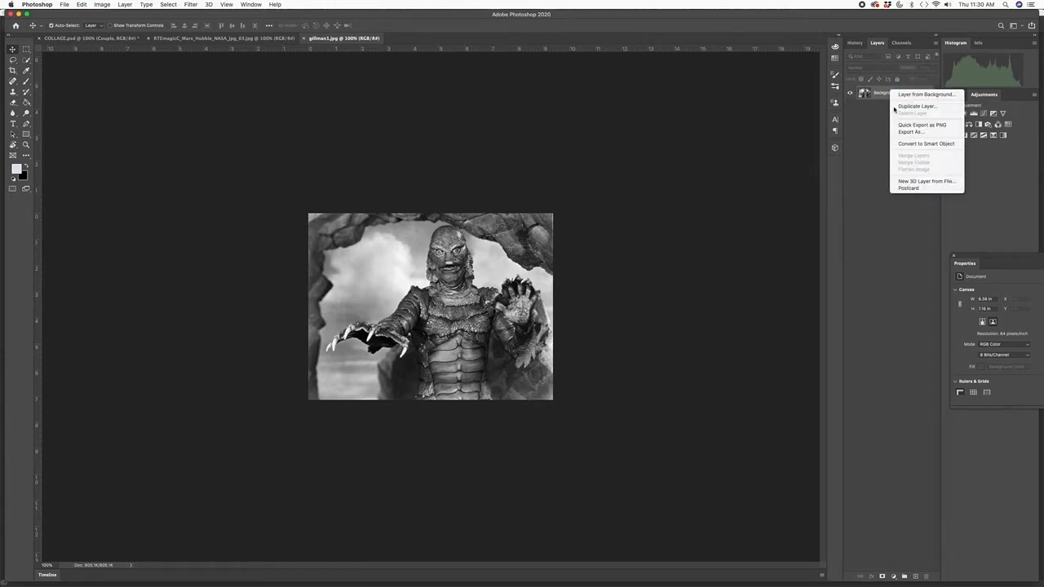
{"action": "left_click", "coordinate": [914, 106]}
{"action": "left_click", "coordinate": [598, 261]}
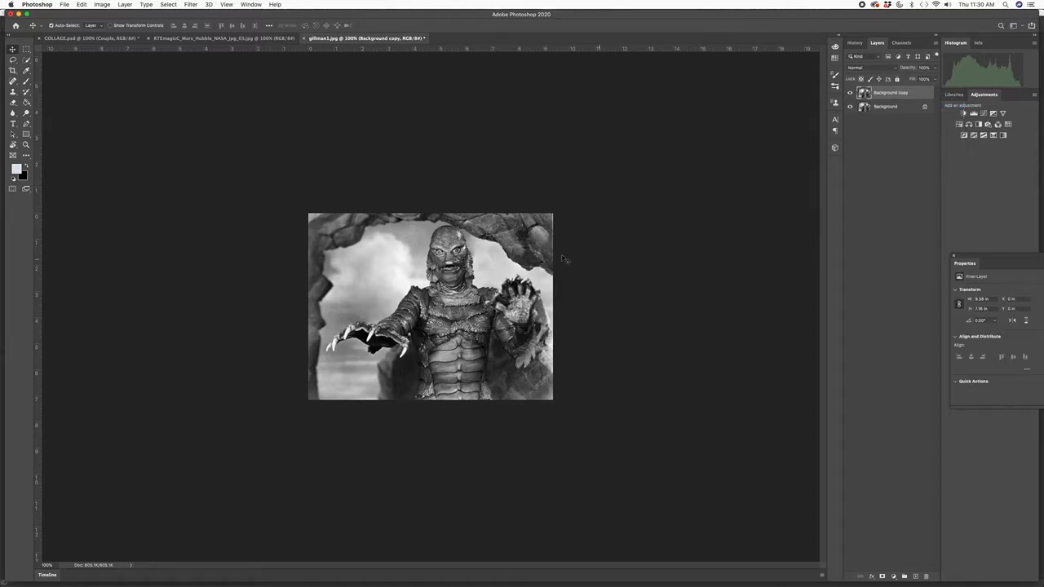
- Select the creature's head, torso and arms on the duplicate layer with the Quick Selection tool
{"action": "left_click", "coordinate": [27, 60]}
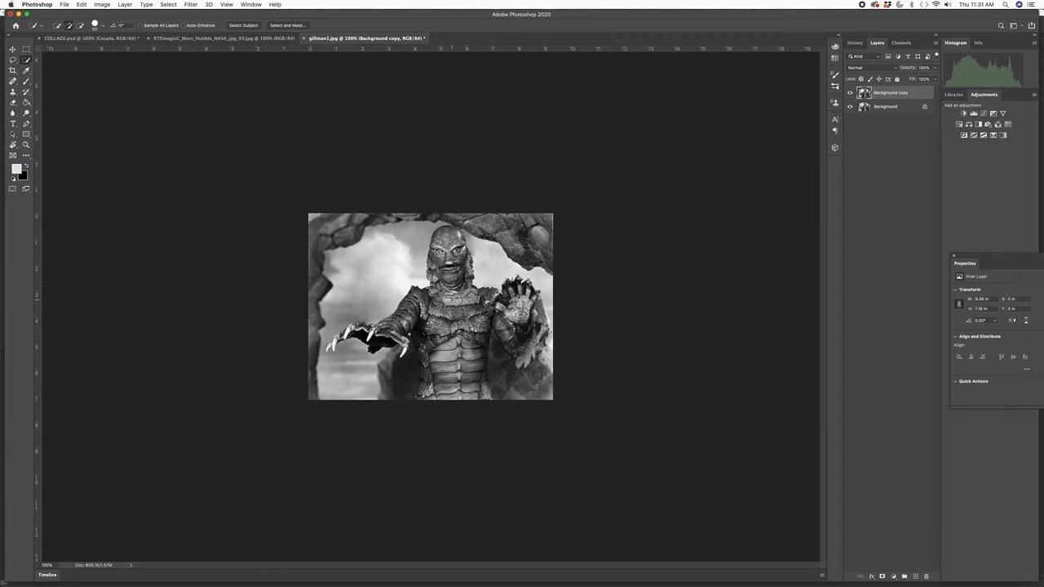
{"action": "mouse_move", "coordinate": [451, 297]}
{"action": "left_mouse_down"}
{"action": "mouse_move", "coordinate": [463, 394]}
{"action": "mouse_move", "coordinate": [465, 384]}
{"action": "left_mouse_up"}
{"action": "mouse_move", "coordinate": [507, 356]}
{"action": "left_mouse_down"}
{"action": "mouse_move", "coordinate": [506, 408]}
{"action": "mouse_move", "coordinate": [520, 291]}
{"action": "mouse_move", "coordinate": [457, 318]}
{"action": "mouse_move", "coordinate": [447, 282]}
{"action": "mouse_move", "coordinate": [456, 230]}
{"action": "mouse_move", "coordinate": [448, 237]}
{"action": "left_mouse_up"}
{"action": "mouse_move", "coordinate": [421, 324]}
{"action": "left_mouse_down"}
{"action": "mouse_move", "coordinate": [418, 299]}
{"action": "mouse_move", "coordinate": [387, 332]}
{"action": "mouse_move", "coordinate": [361, 333]}
{"action": "mouse_move", "coordinate": [420, 379]}
{"action": "mouse_move", "coordinate": [427, 368]}
{"action": "mouse_move", "coordinate": [430, 397]}
{"action": "mouse_move", "coordinate": [487, 386]}
{"action": "left_mouse_up"}
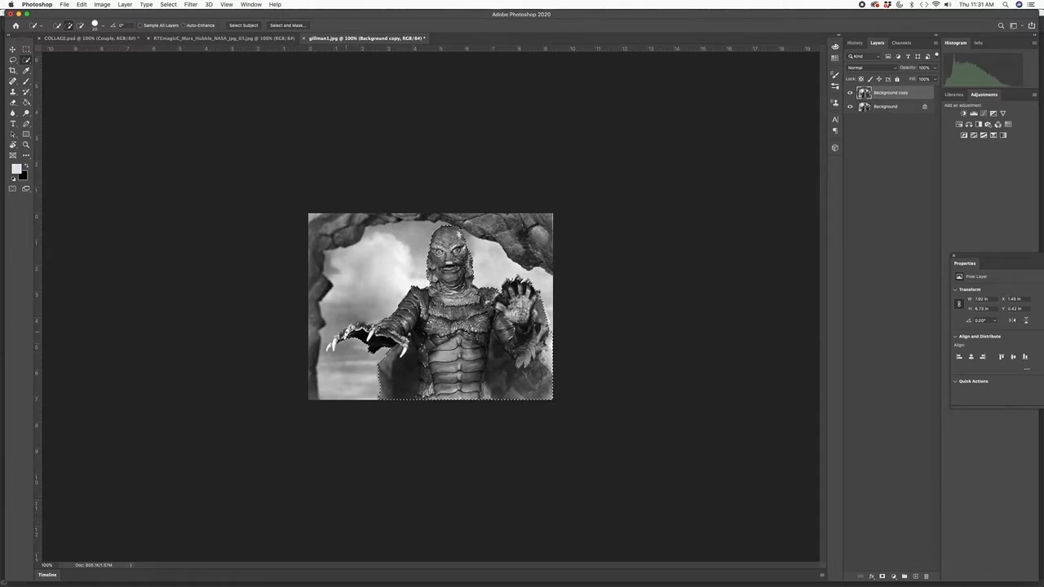
- Add the outstretched hand's claw tips to the selection with a smaller brush, and subtract the excess background below the hand
{"action": "key", "text": "bracketleft"}
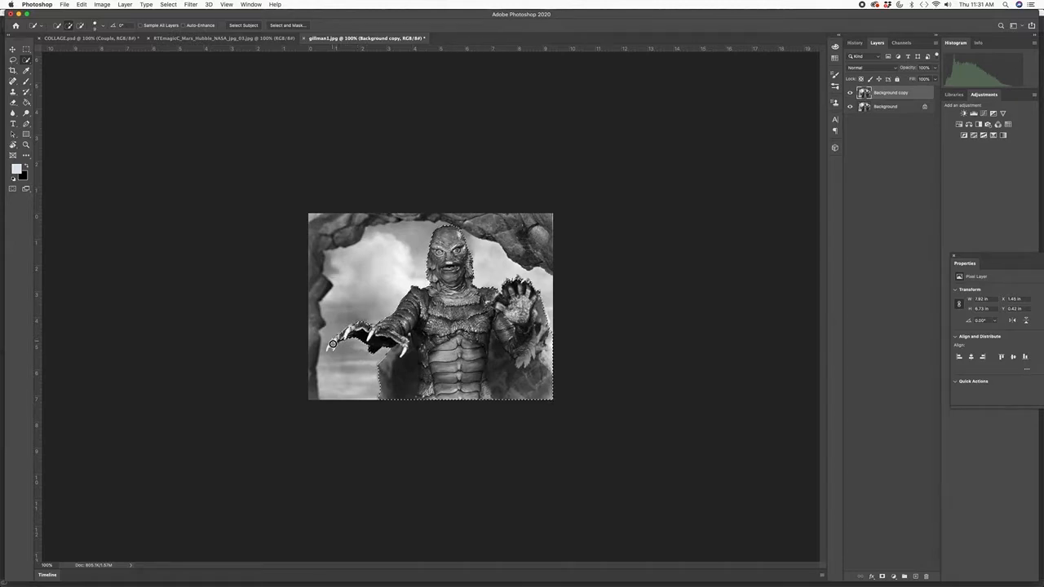
{"action": "left_click", "coordinate": [331, 344]}
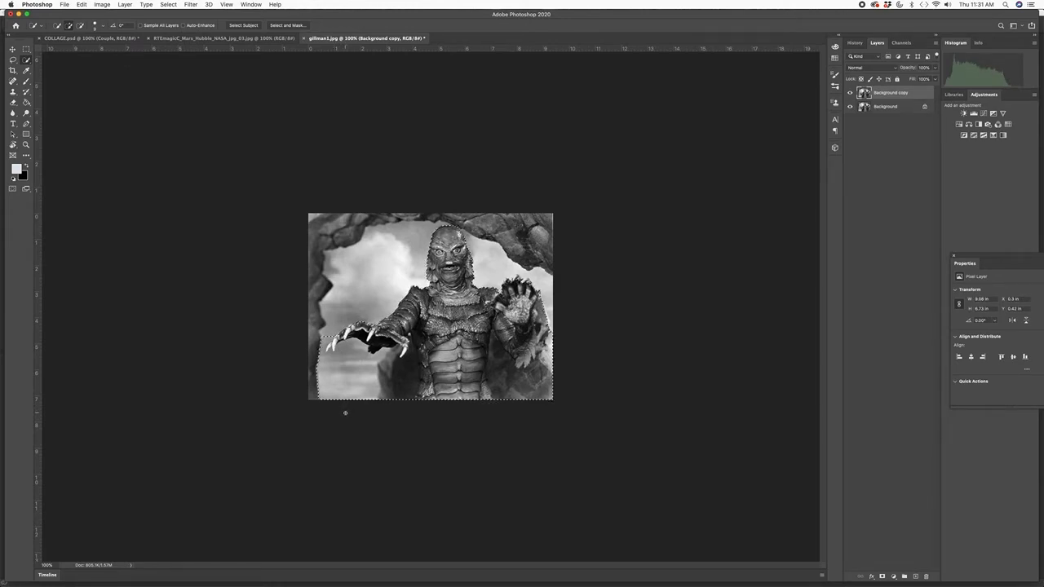
{"action": "mouse_move", "coordinate": [336, 397]}
{"action": "left_mouse_down"}
{"action": "mouse_move", "coordinate": [352, 366]}
{"action": "mouse_move", "coordinate": [326, 356]}
{"action": "mouse_move", "coordinate": [331, 338]}
{"action": "left_mouse_up"}
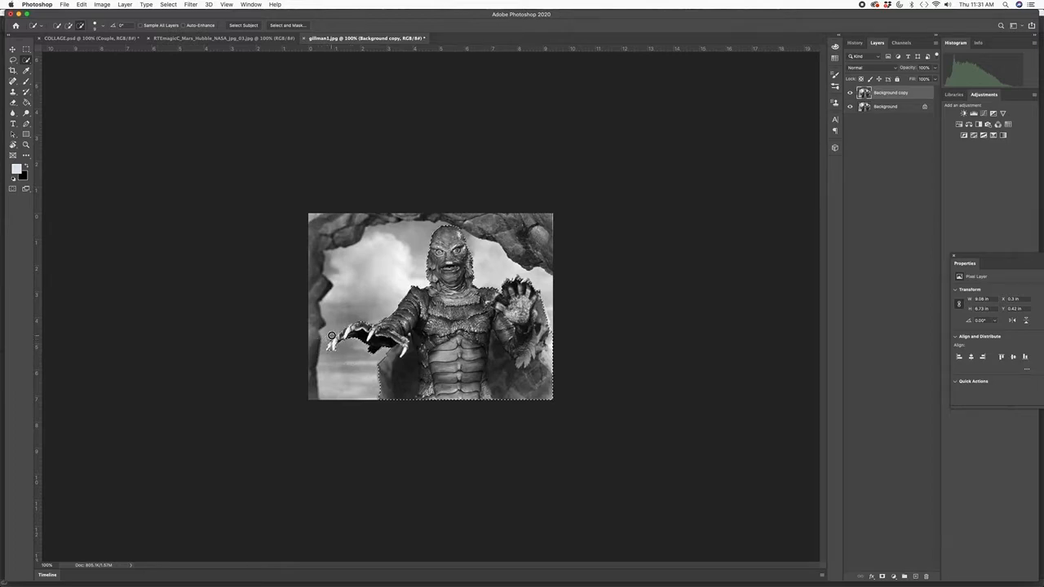
- Refine the selection edge around the creature's outstretched hand and claws with the Lasso tool
{"action": "key", "text": "super+plus"}
{"action": "key", "text": "super+plus"}
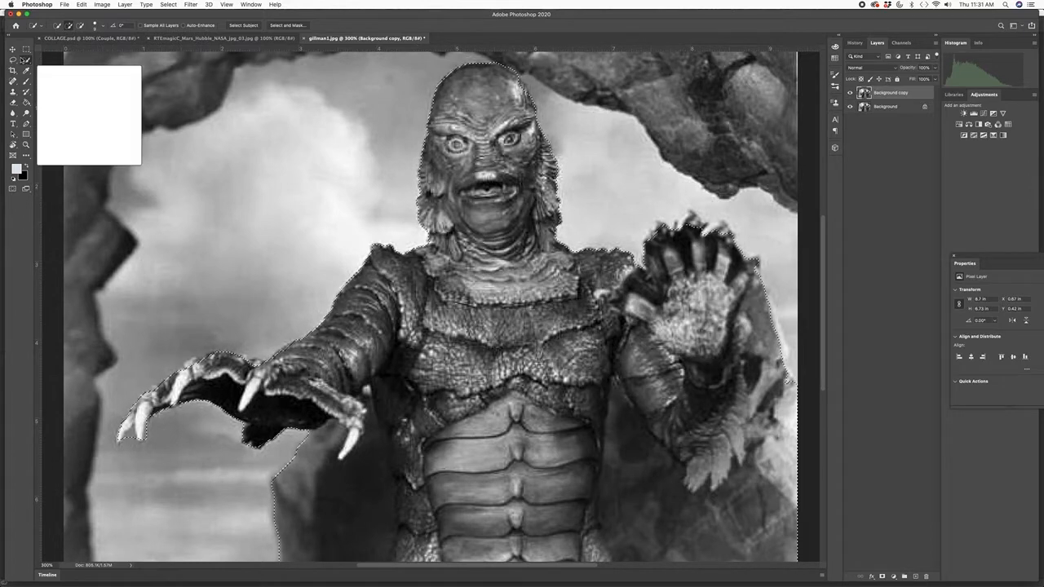
{"action": "left_click", "coordinate": [13, 60]}
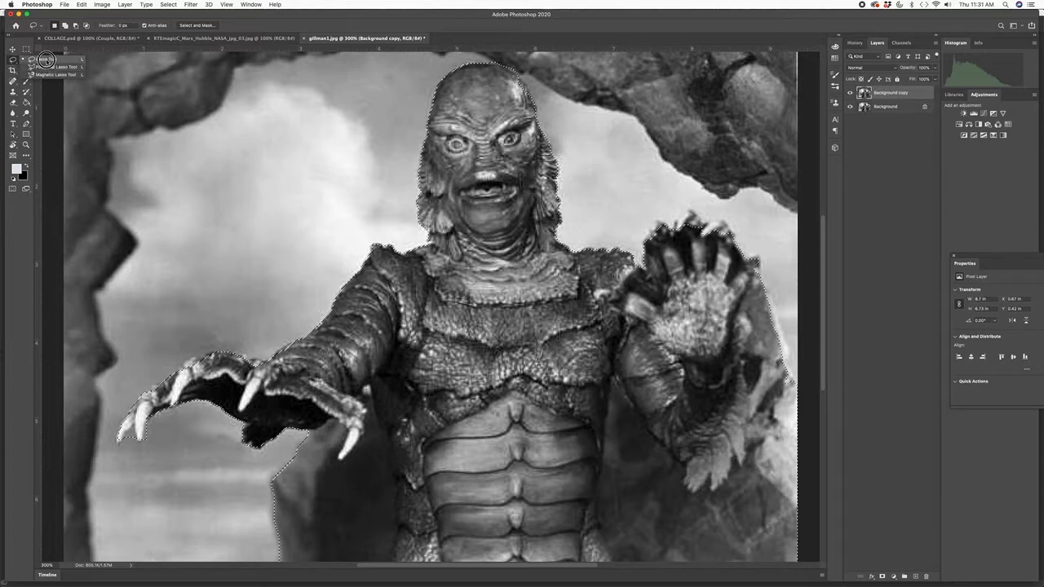
{"action": "left_click", "coordinate": [44, 66]}
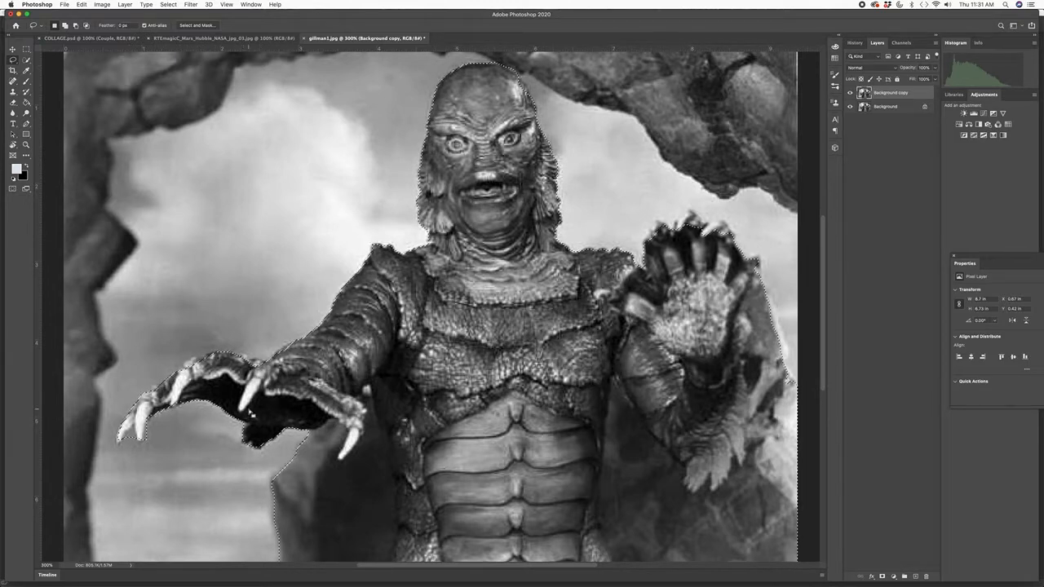
{"action": "key", "text": "shift"}
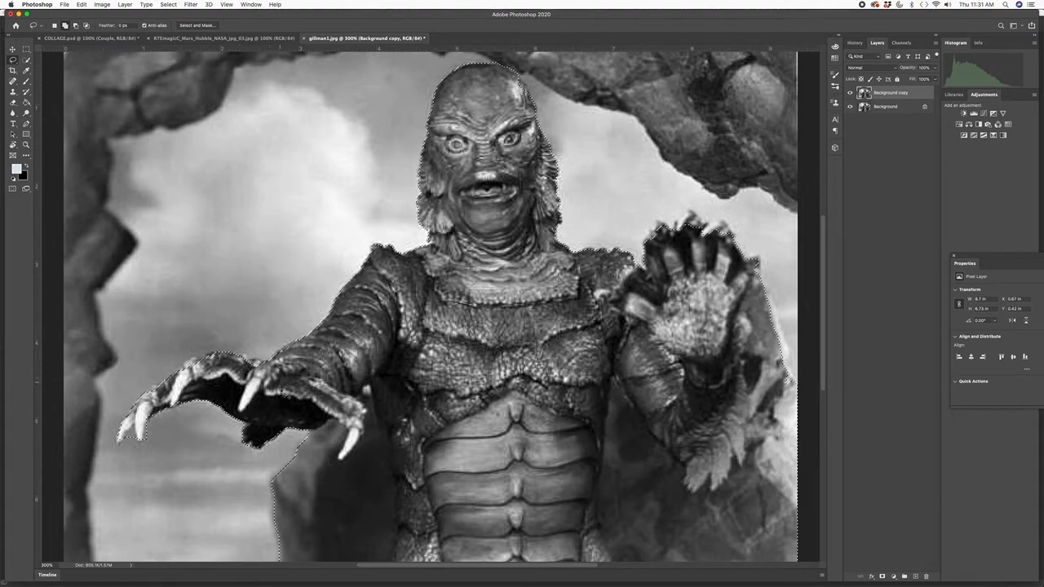
{"action": "mouse_move", "coordinate": [279, 392]}
{"action": "left_mouse_down"}
{"action": "mouse_move", "coordinate": [265, 360]}
{"action": "mouse_move", "coordinate": [204, 354]}
{"action": "left_mouse_up"}
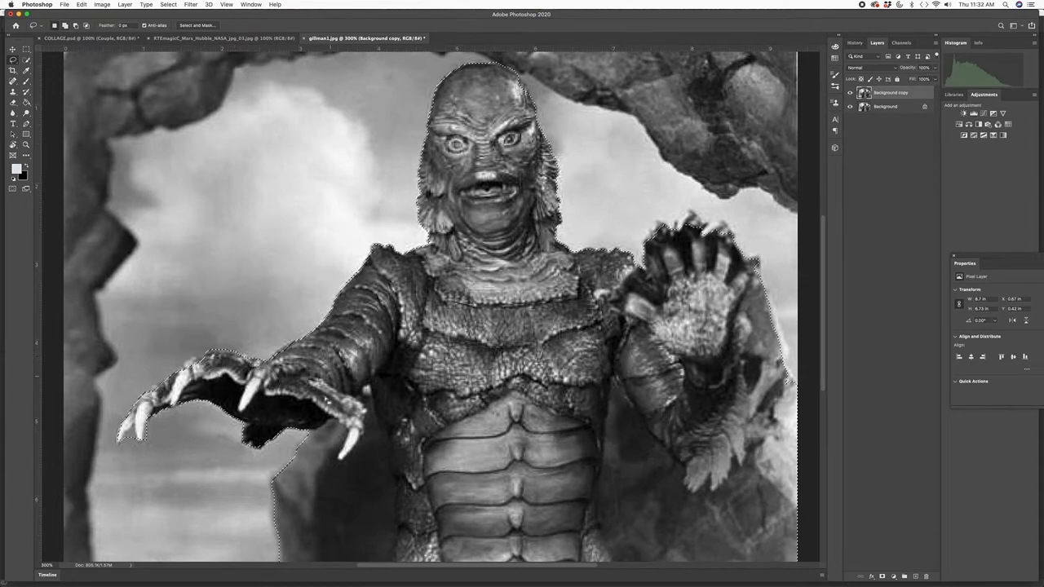
{"action": "key", "text": "Return"}
{"action": "mouse_move", "coordinate": [215, 363]}
{"action": "left_mouse_down"}
{"action": "mouse_move", "coordinate": [174, 370]}
{"action": "mouse_move", "coordinate": [173, 386]}
{"action": "mouse_move", "coordinate": [146, 401]}
{"action": "left_mouse_up"}
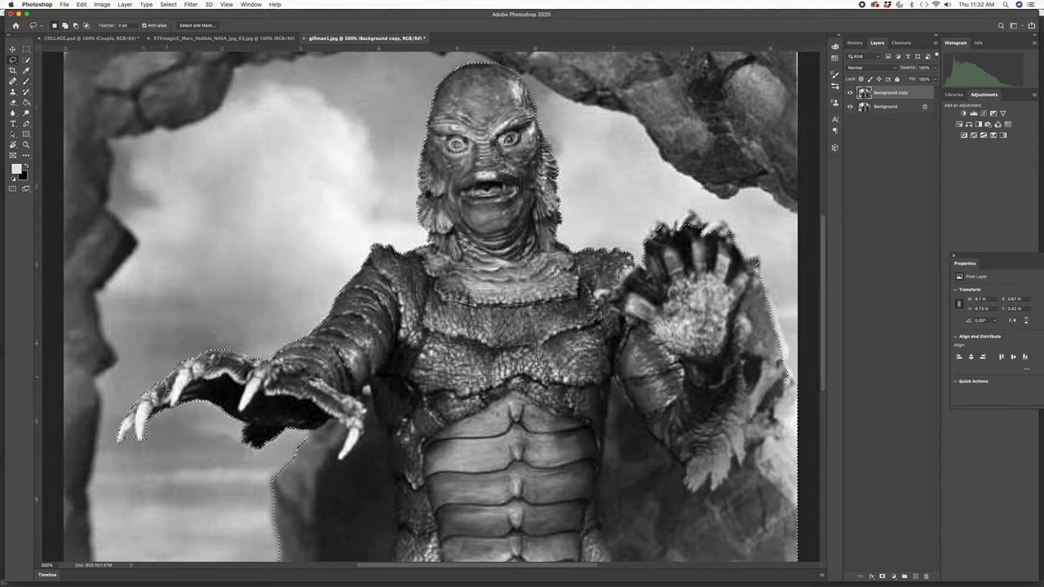
{"action": "mouse_move", "coordinate": [116, 437]}
{"action": "left_mouse_down"}
{"action": "mouse_move", "coordinate": [123, 430]}
{"action": "mouse_move", "coordinate": [138, 447]}
{"action": "mouse_move", "coordinate": [133, 421]}
{"action": "mouse_move", "coordinate": [128, 452]}
{"action": "mouse_move", "coordinate": [159, 416]}
{"action": "mouse_move", "coordinate": [165, 427]}
{"action": "left_mouse_up"}
{"action": "mouse_move", "coordinate": [251, 441]}
{"action": "left_mouse_down"}
{"action": "mouse_move", "coordinate": [238, 441]}
{"action": "mouse_move", "coordinate": [249, 441]}
{"action": "left_mouse_up"}
- Add the missed fingertip edges of the creature's raised hand to the selection with the Lasso tool
{"action": "left_click_drag", "start_coordinate": [703, 239], "coordinate": [587, 277]}
{"action": "key", "text": "super+r"}
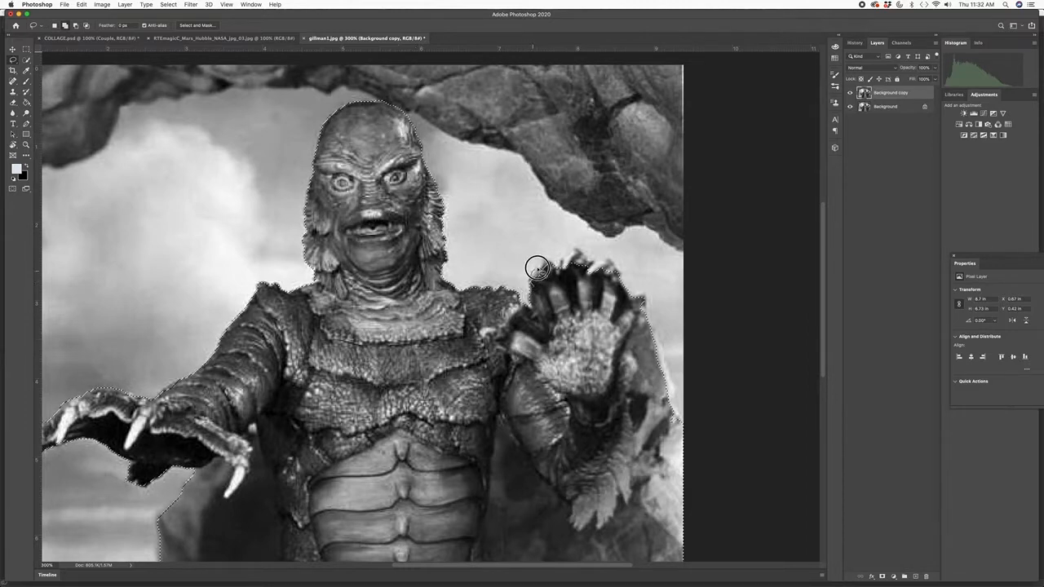
{"action": "mouse_move", "coordinate": [542, 259]}
{"action": "left_mouse_down"}
{"action": "mouse_move", "coordinate": [580, 250]}
{"action": "mouse_move", "coordinate": [588, 275]}
{"action": "mouse_move", "coordinate": [611, 262]}
{"action": "mouse_move", "coordinate": [618, 299]}
{"action": "mouse_move", "coordinate": [657, 329]}
{"action": "mouse_move", "coordinate": [674, 380]}
{"action": "mouse_move", "coordinate": [673, 403]}
{"action": "mouse_move", "coordinate": [638, 416]}
{"action": "mouse_move", "coordinate": [583, 404]}
{"action": "left_mouse_up"}
- Lasso the background beside the raised arm along the image's right edge to subtract it from the selection
{"action": "scroll", "coordinate": [572, 395], "scroll_direction": "down", "scroll_amount": 2}
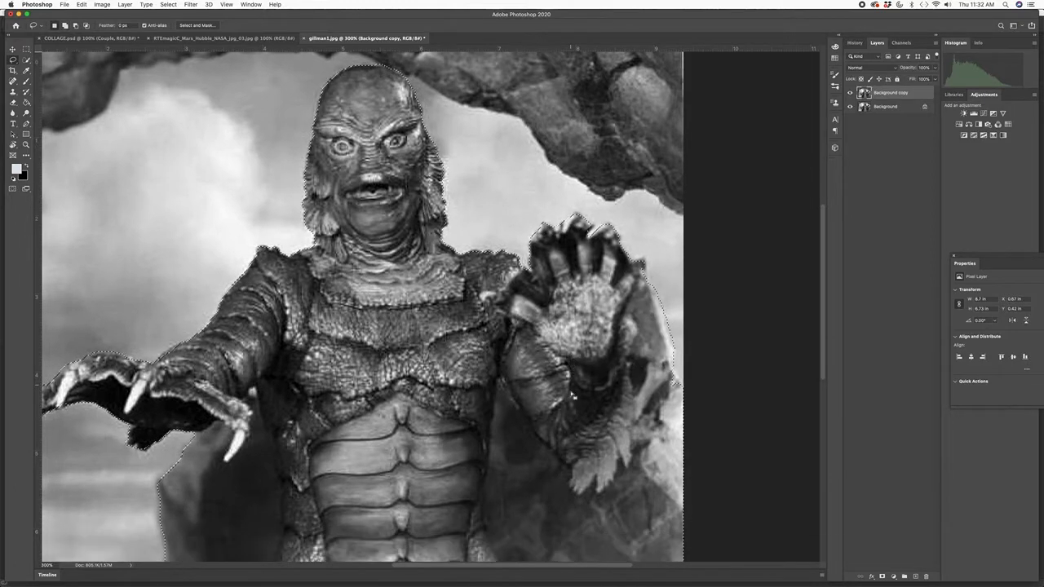
{"action": "scroll", "coordinate": [572, 394], "scroll_direction": "down", "scroll_amount": 5}
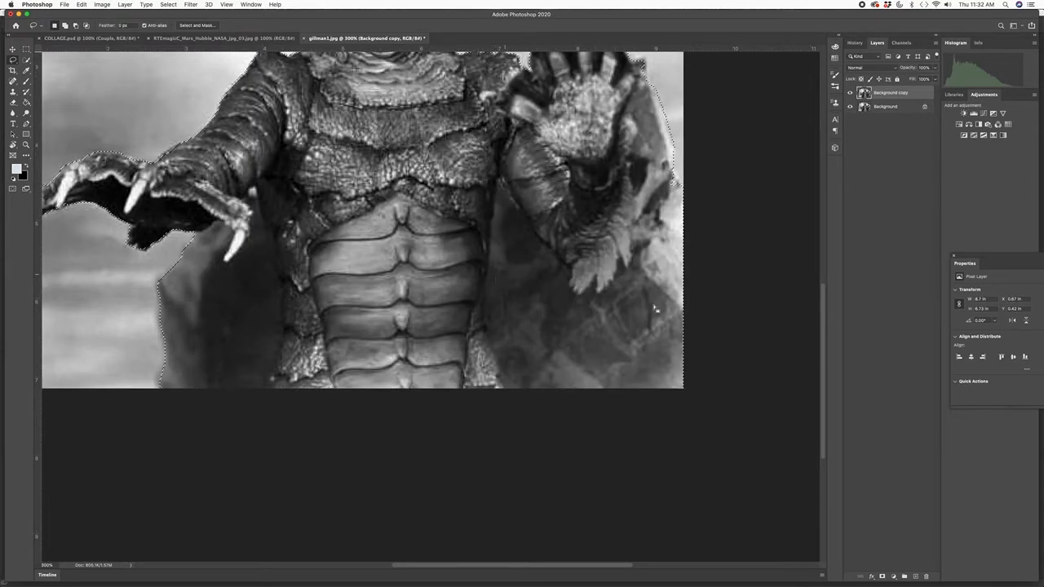
{"action": "key", "text": "alt"}
{"action": "mouse_move", "coordinate": [674, 196]}
{"action": "left_mouse_down"}
{"action": "mouse_move", "coordinate": [673, 243]}
{"action": "mouse_move", "coordinate": [652, 265]}
{"action": "mouse_move", "coordinate": [714, 324]}
{"action": "mouse_move", "coordinate": [701, 179]}
{"action": "left_mouse_up"}
{"action": "key", "text": "super+minus"}
{"action": "key", "text": "super+minus"}
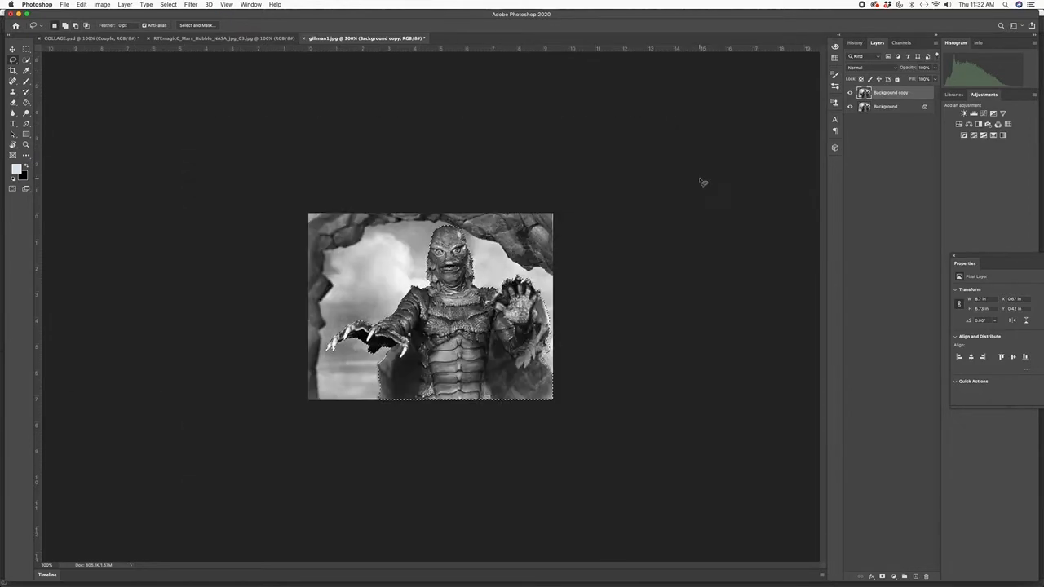
- Float gillman1.jpg in its own window and arrange it in front of the COLLAGE.psd window
{"action": "left_click", "coordinate": [349, 38]}
{"action": "left_click_drag", "start_coordinate": [349, 38], "coordinate": [548, 220]}
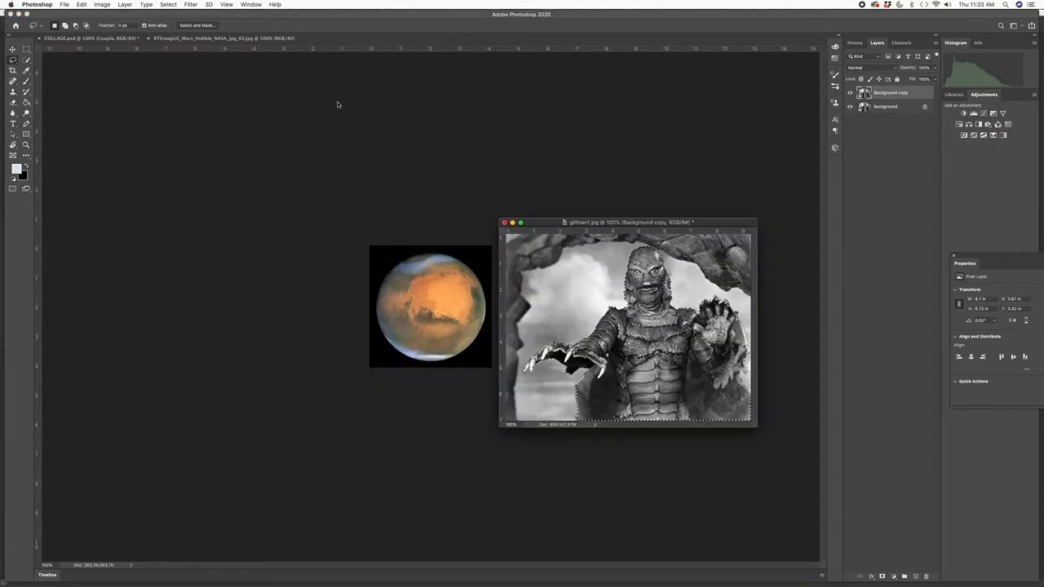
{"action": "left_click", "coordinate": [87, 38]}
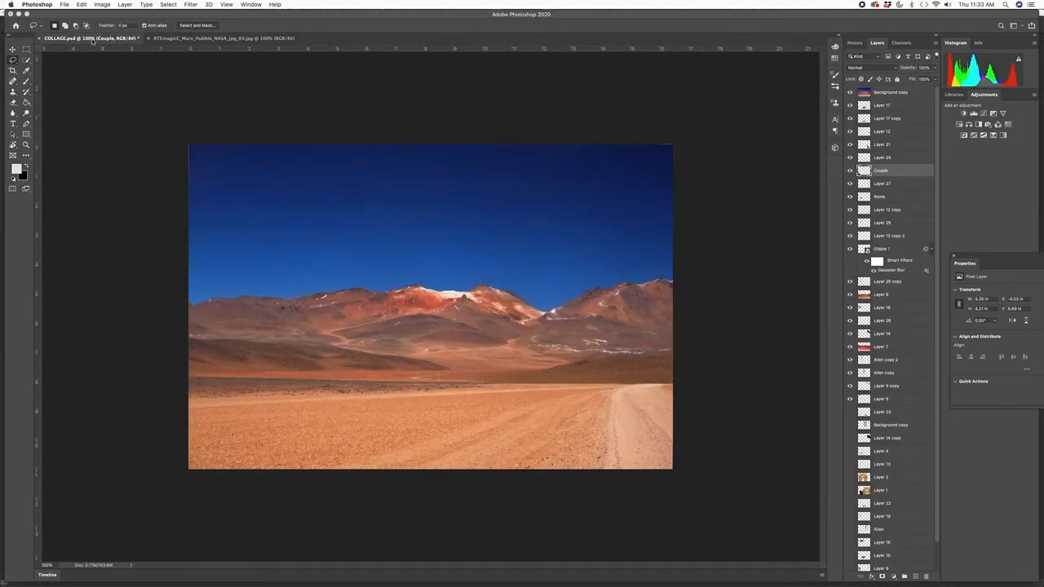
{"action": "left_click_drag", "start_coordinate": [231, 12], "coordinate": [257, 269]}
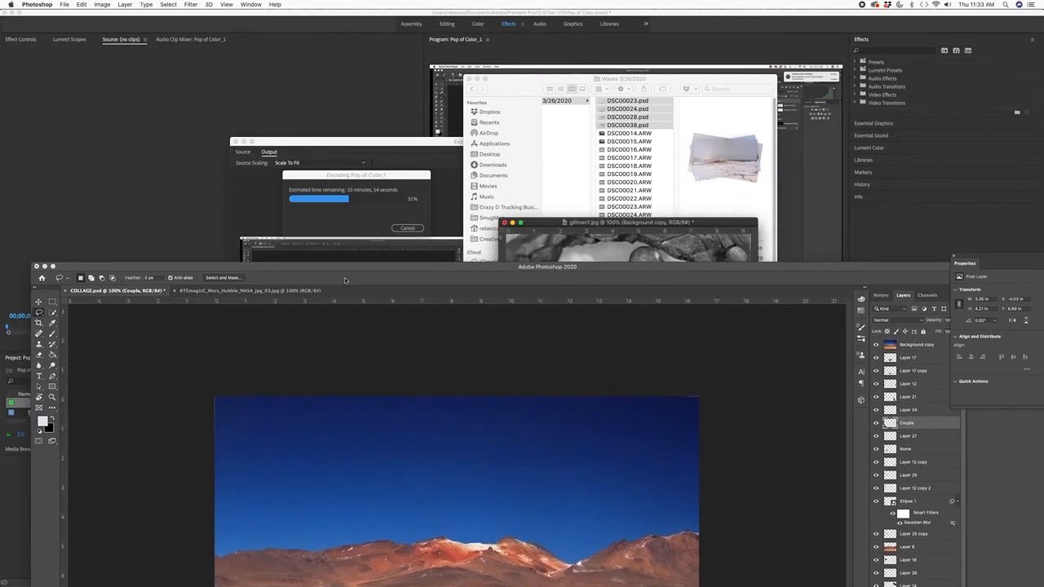
{"action": "left_click", "coordinate": [546, 222]}
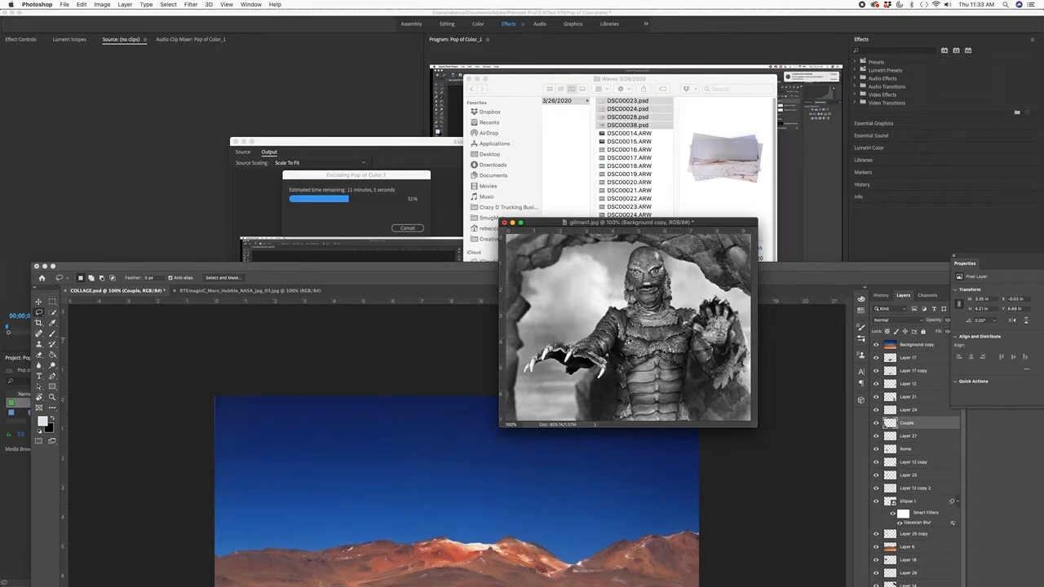
- Move the selected creature from gillman1.jpg into COLLAGE.psd with the Move tool
{"action": "key", "text": "v"}
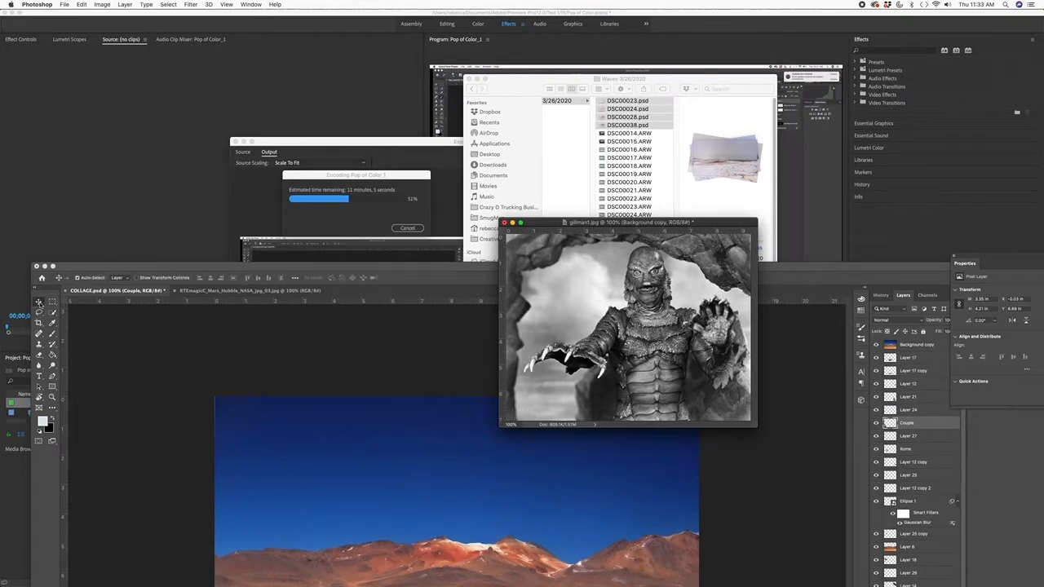
{"action": "left_click", "coordinate": [643, 358]}
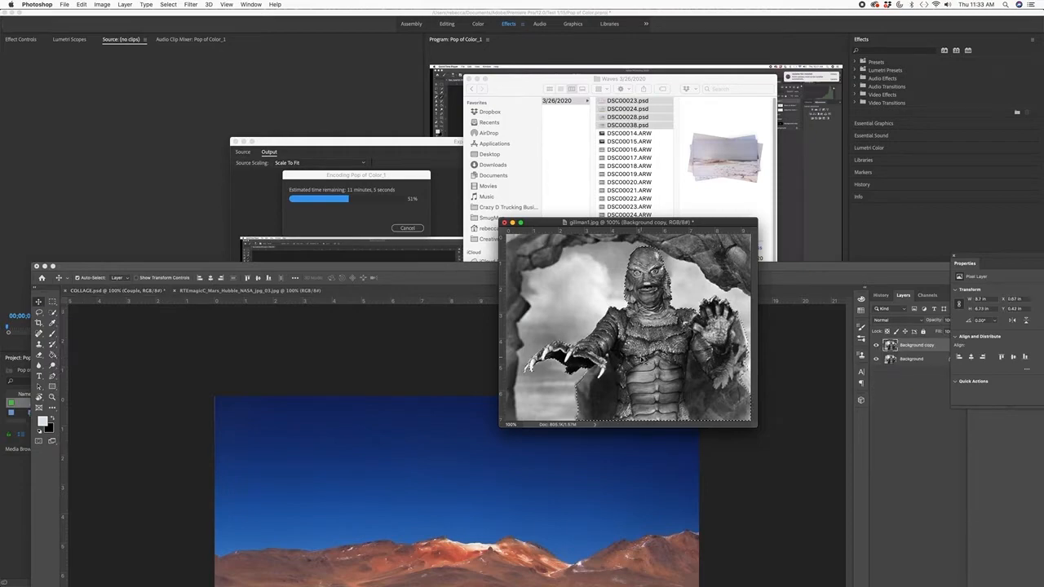
{"action": "left_click_drag", "start_coordinate": [656, 357], "coordinate": [395, 554]}
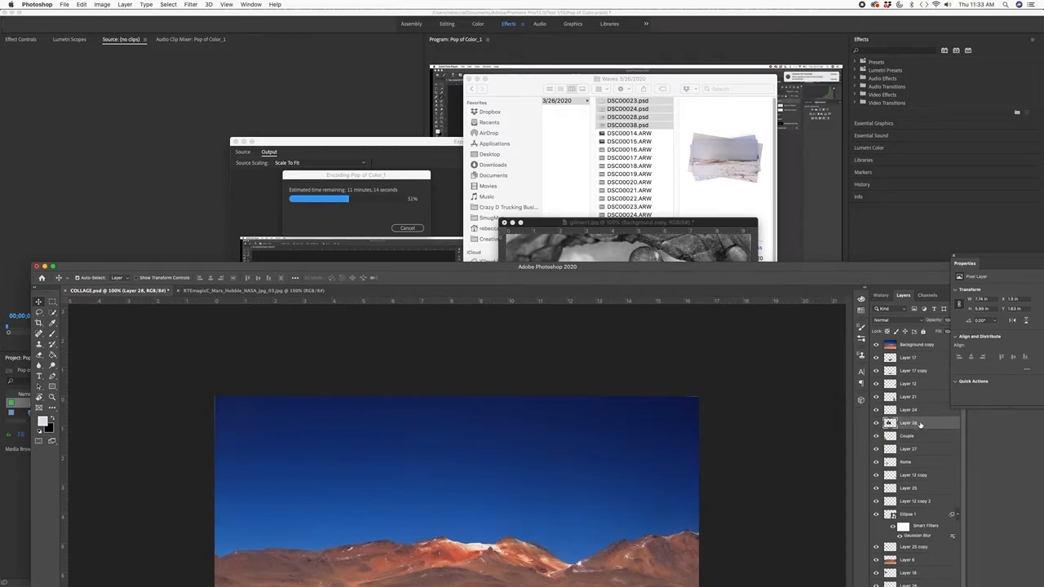
- Place the creature's layer above the Background copy landscape layer and maximize the COLLAGE.psd window
{"action": "left_click", "coordinate": [877, 345], "text": "alt"}
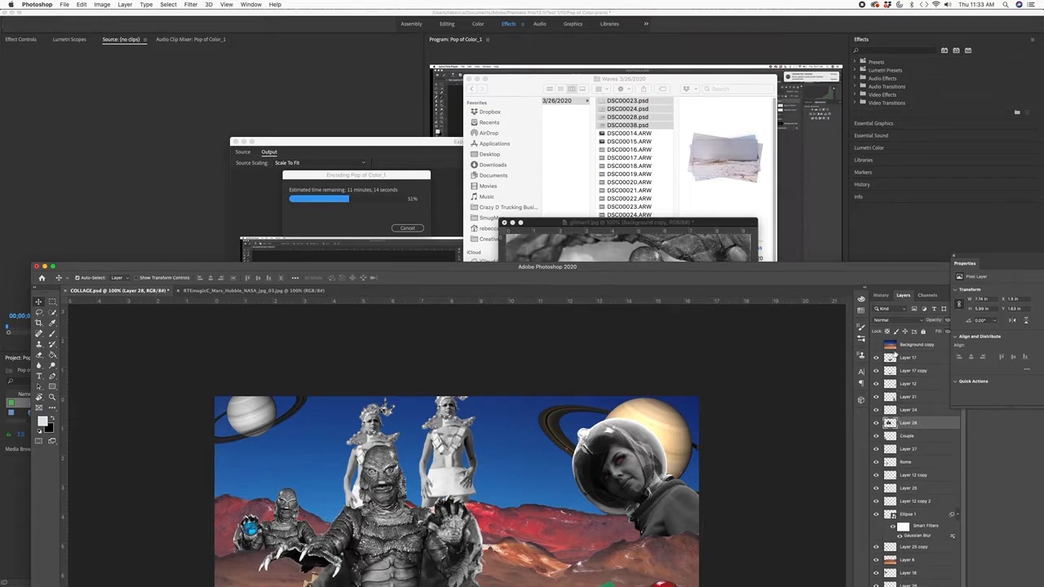
{"action": "left_click", "coordinate": [877, 345], "text": "alt"}
{"action": "left_click_drag", "start_coordinate": [921, 424], "coordinate": [914, 339]}
{"action": "double_click", "coordinate": [716, 269]}
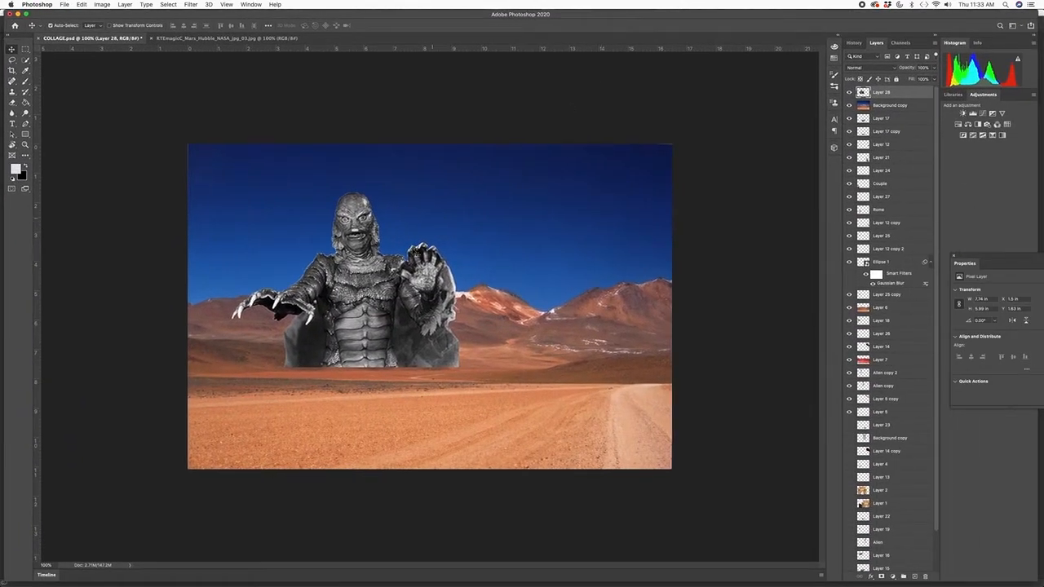
- Scale the creature down to about 74% and position it in the sky above the left mountain ridge
{"action": "left_click_drag", "start_coordinate": [374, 299], "coordinate": [350, 279]}
{"action": "key", "text": "l"}
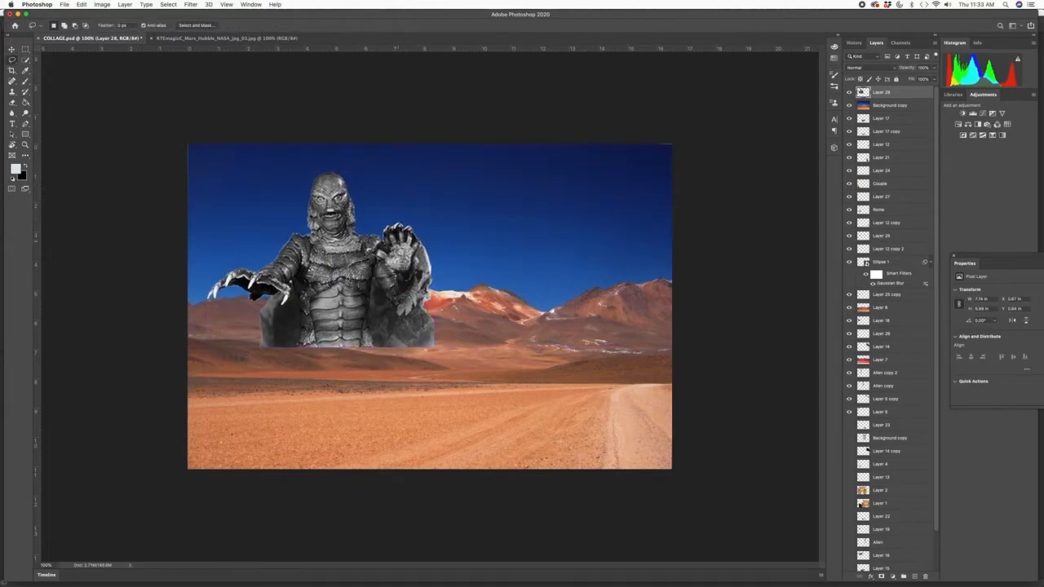
{"action": "key", "text": "super+t"}
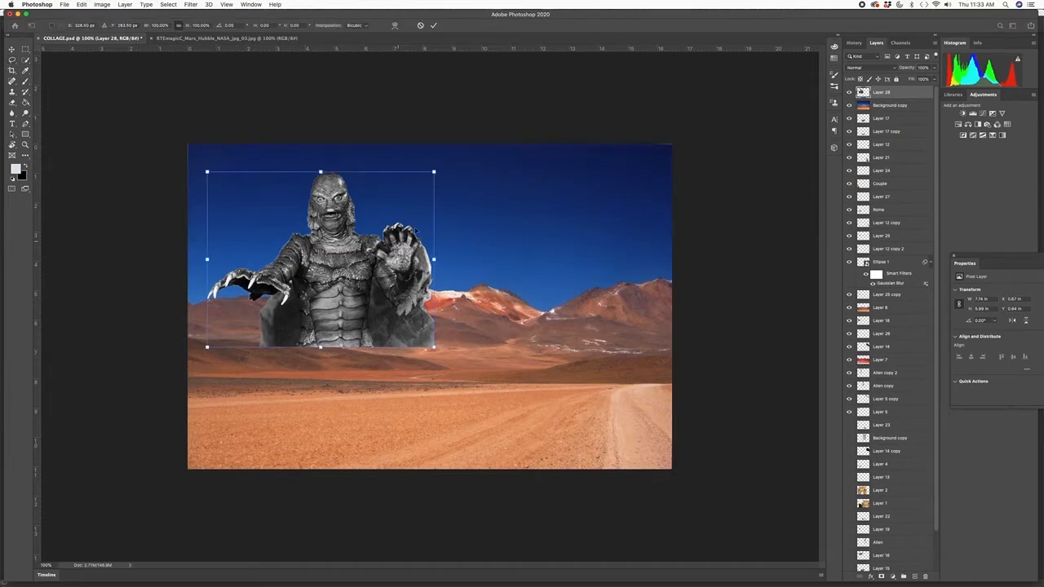
{"action": "left_click_drag", "start_coordinate": [433, 171], "coordinate": [375, 218]}
{"action": "left_click_drag", "start_coordinate": [341, 302], "coordinate": [341, 266]}
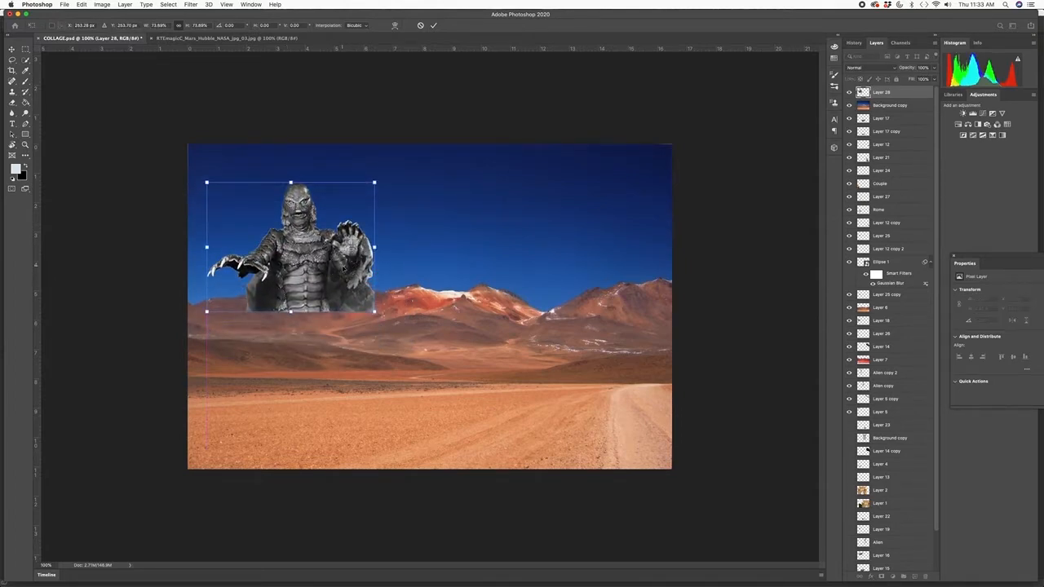
{"action": "key", "text": "Return"}
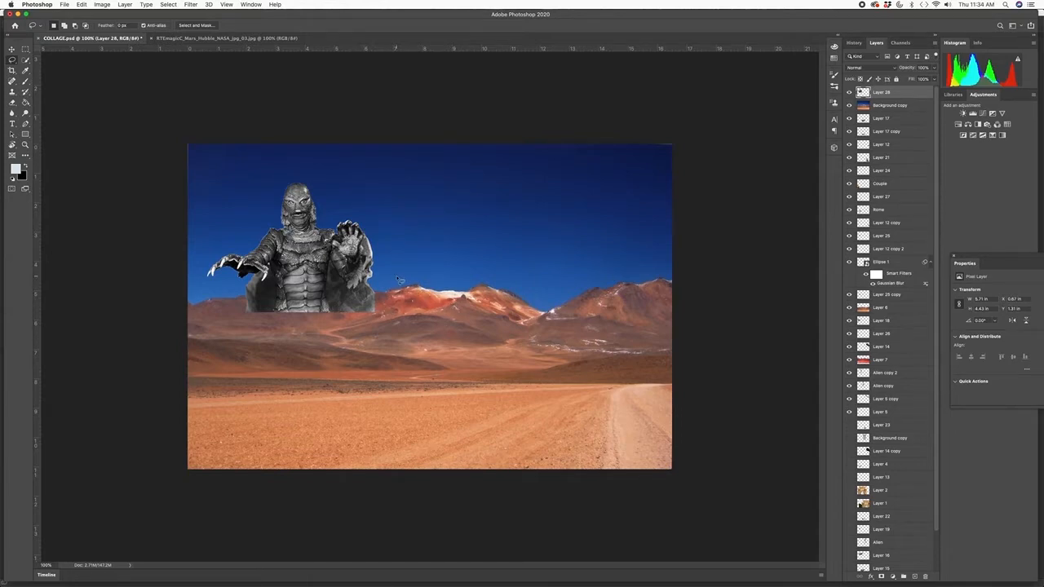
- Hide the creature layer and lasso the left mountain ridge and the slopes below it on the Background copy layer
{"action": "left_click", "coordinate": [849, 92]}
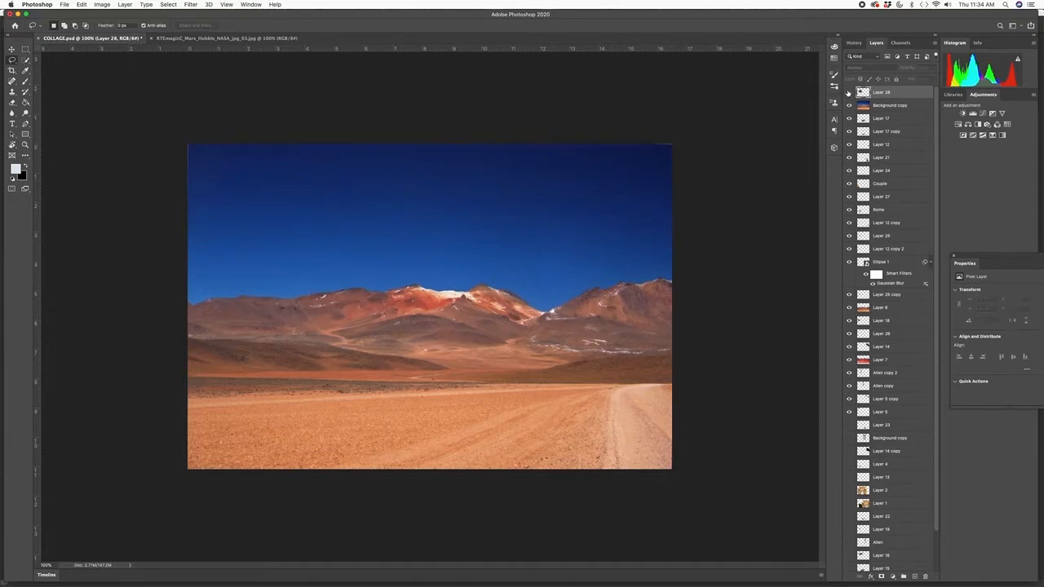
{"action": "left_click", "coordinate": [877, 106]}
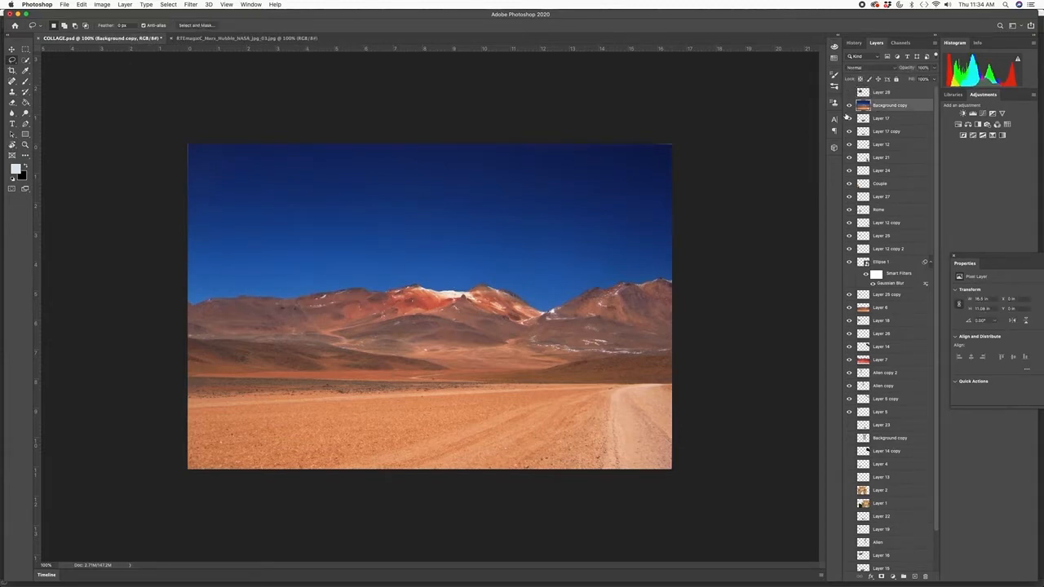
{"action": "key", "text": "super+plus"}
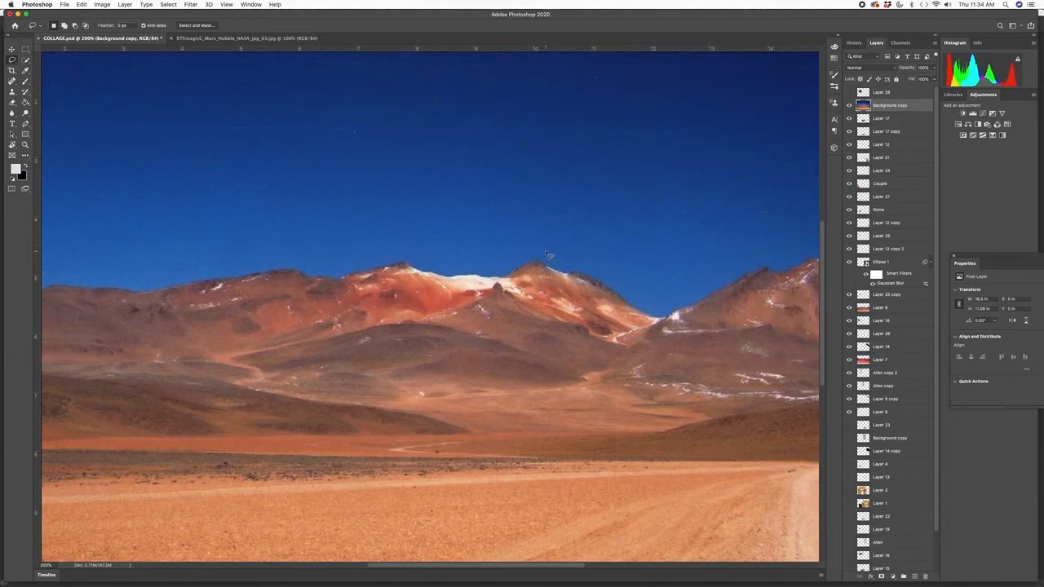
{"action": "left_click_drag", "start_coordinate": [370, 337], "coordinate": [478, 327]}
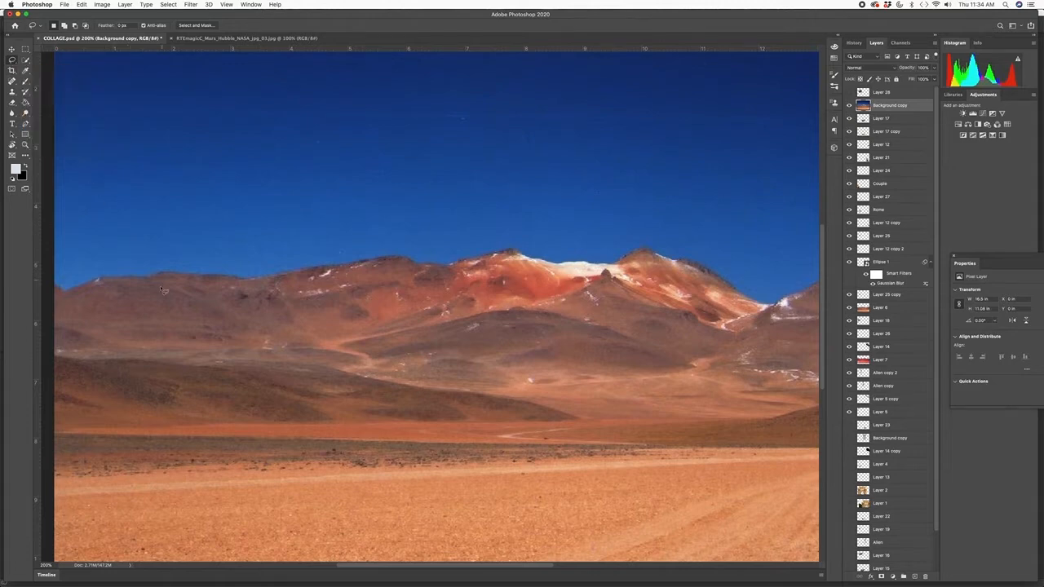
{"action": "mouse_move", "coordinate": [149, 279]}
{"action": "left_mouse_down"}
{"action": "mouse_move", "coordinate": [278, 291]}
{"action": "mouse_move", "coordinate": [310, 331]}
{"action": "mouse_move", "coordinate": [321, 397]}
{"action": "mouse_move", "coordinate": [261, 422]}
{"action": "mouse_move", "coordinate": [117, 404]}
{"action": "mouse_move", "coordinate": [100, 325]}
{"action": "mouse_move", "coordinate": [152, 279]}
{"action": "left_mouse_up"}
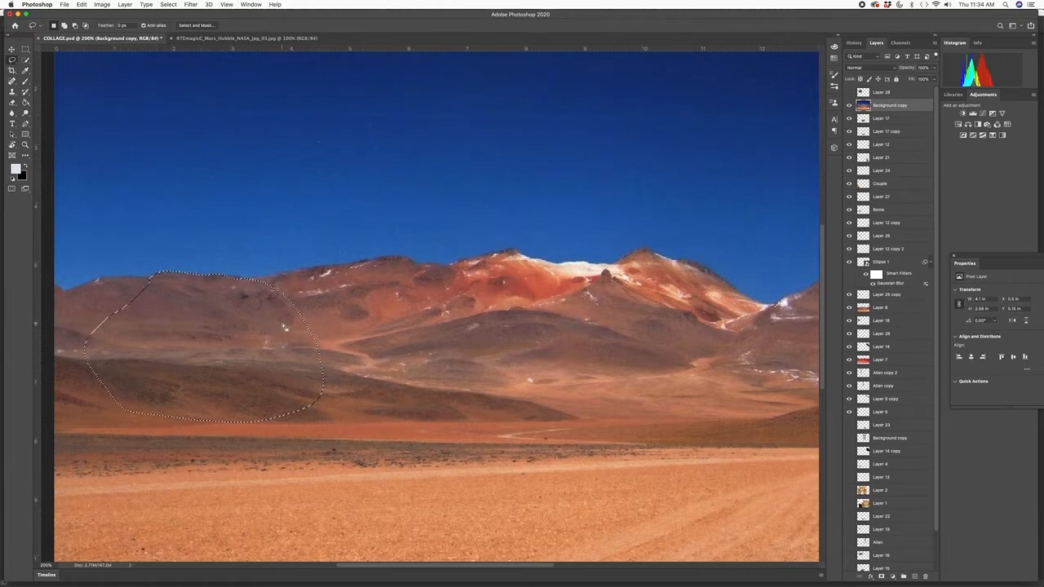
{"action": "mouse_move", "coordinate": [249, 300]}
{"action": "left_mouse_down"}
{"action": "mouse_move", "coordinate": [364, 261]}
{"action": "mouse_move", "coordinate": [384, 267]}
{"action": "mouse_move", "coordinate": [447, 382]}
{"action": "mouse_move", "coordinate": [443, 423]}
{"action": "mouse_move", "coordinate": [241, 416]}
{"action": "left_mouse_up"}
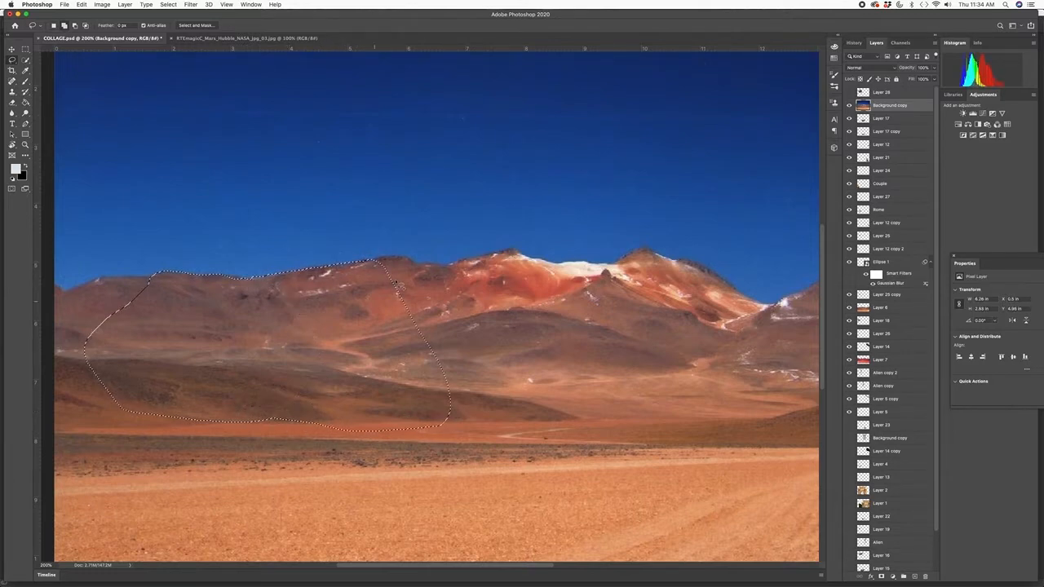
{"action": "mouse_move", "coordinate": [353, 277]}
{"action": "left_mouse_down"}
{"action": "mouse_move", "coordinate": [383, 256]}
{"action": "mouse_move", "coordinate": [448, 265]}
{"action": "mouse_move", "coordinate": [485, 299]}
{"action": "mouse_move", "coordinate": [506, 372]}
{"action": "mouse_move", "coordinate": [432, 434]}
{"action": "mouse_move", "coordinate": [319, 432]}
{"action": "left_mouse_up"}
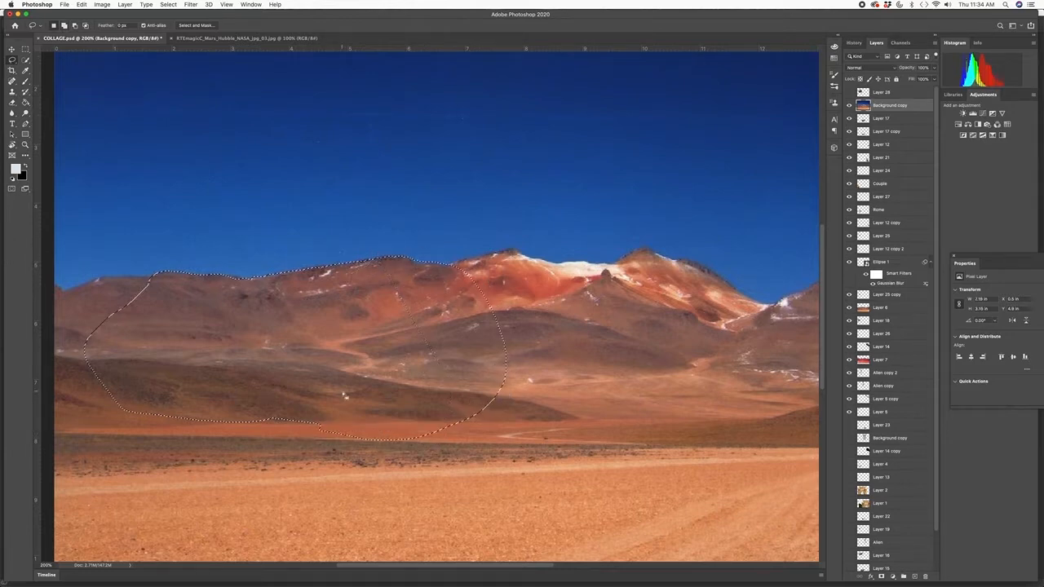
{"action": "mouse_move", "coordinate": [406, 244]}
{"action": "left_mouse_down"}
{"action": "mouse_move", "coordinate": [417, 263]}
{"action": "mouse_move", "coordinate": [431, 259]}
{"action": "mouse_move", "coordinate": [408, 236]}
{"action": "left_mouse_up"}
- Copy the lassoed mountains to a new layer, show the creature layer again and place it beneath the mountain copy
{"action": "left_click", "coordinate": [916, 578]}
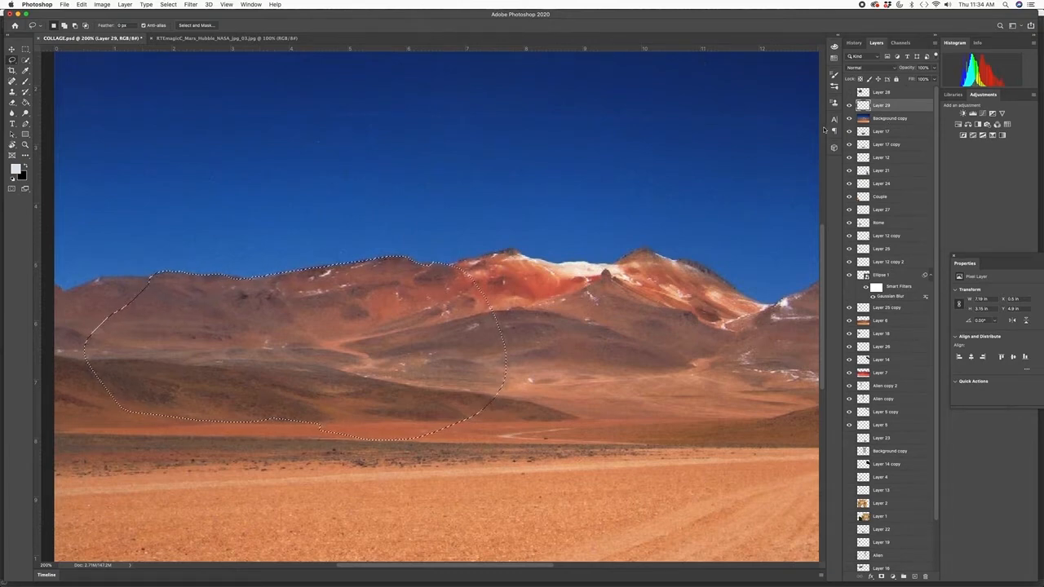
{"action": "key", "text": "super+d"}
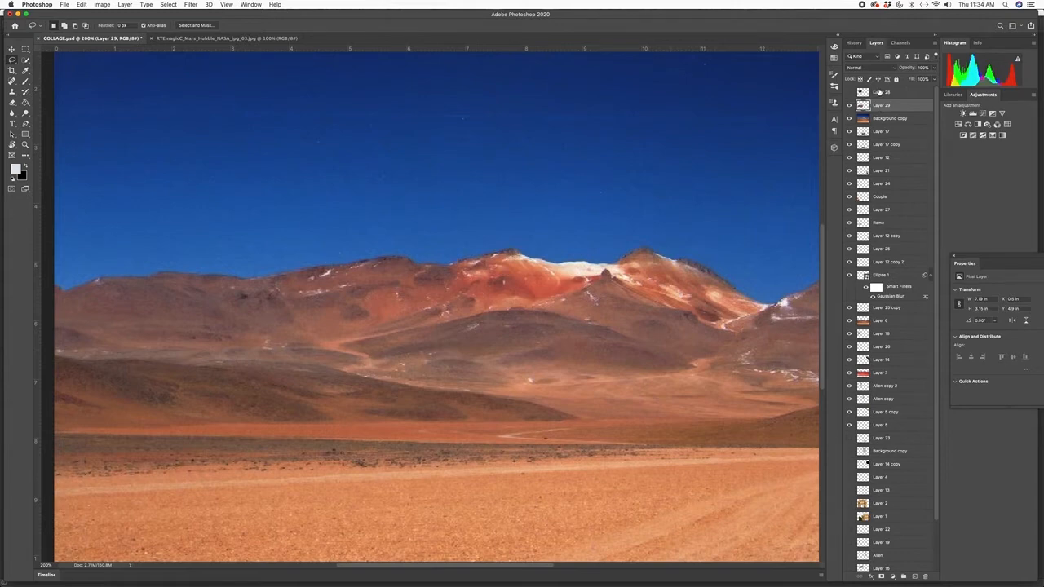
{"action": "left_click", "coordinate": [850, 92]}
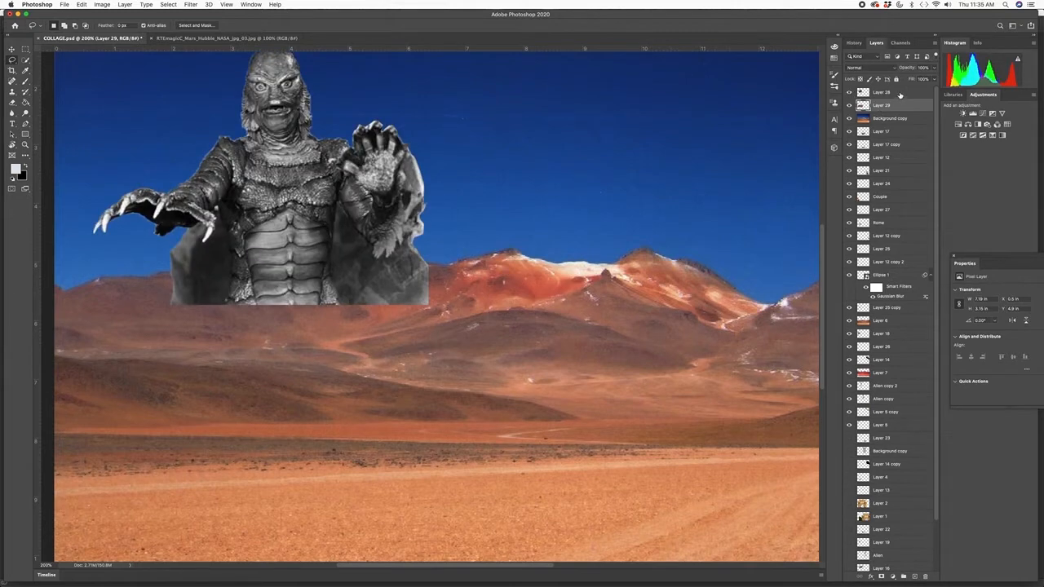
{"action": "left_click_drag", "start_coordinate": [898, 104], "coordinate": [897, 113]}
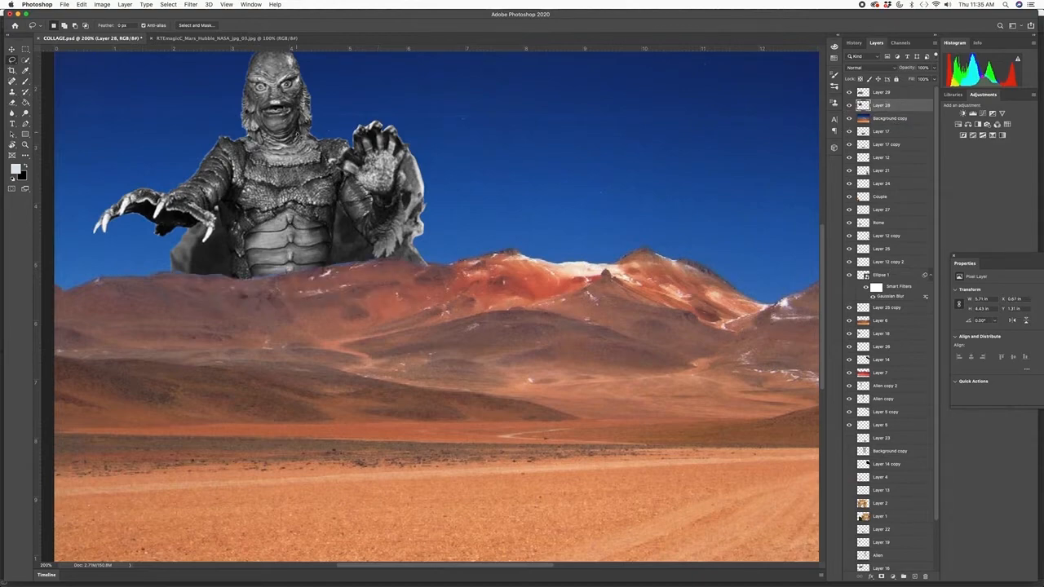
- Shift the creature slightly left behind the ridge and scale it down to about 5.04 in wide
{"action": "key", "text": "super+minus"}
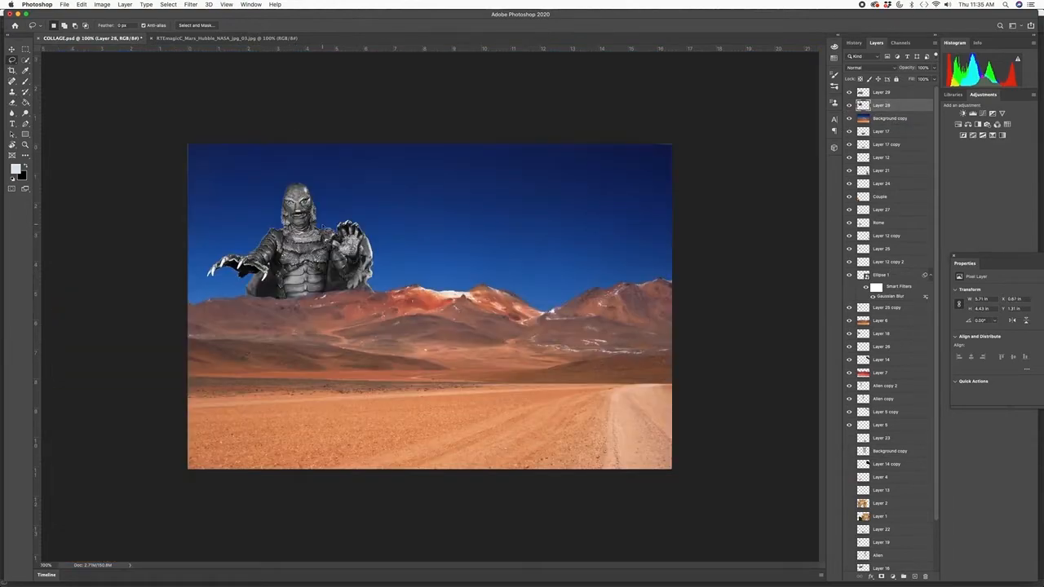
{"action": "key", "text": "v"}
{"action": "mouse_move", "coordinate": [359, 238]}
{"action": "left_mouse_down"}
{"action": "mouse_move", "coordinate": [380, 256]}
{"action": "mouse_move", "coordinate": [502, 262]}
{"action": "mouse_move", "coordinate": [408, 254]}
{"action": "mouse_move", "coordinate": [276, 265]}
{"action": "mouse_move", "coordinate": [303, 269]}
{"action": "mouse_move", "coordinate": [309, 239]}
{"action": "left_mouse_up"}
{"action": "key", "text": "super+t"}
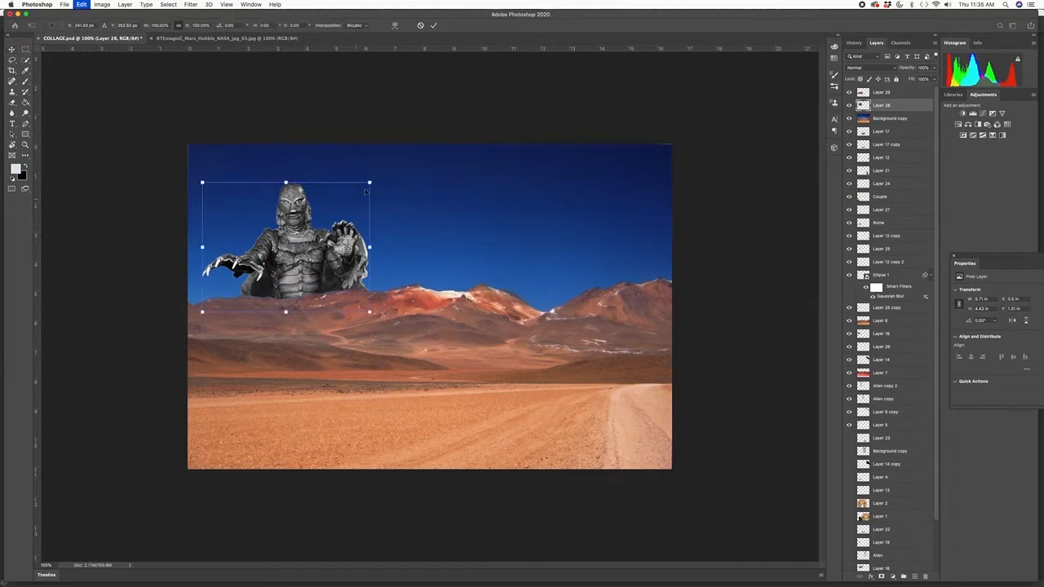
{"action": "left_click_drag", "start_coordinate": [369, 181], "coordinate": [357, 202]}
{"action": "key", "text": "Return"}
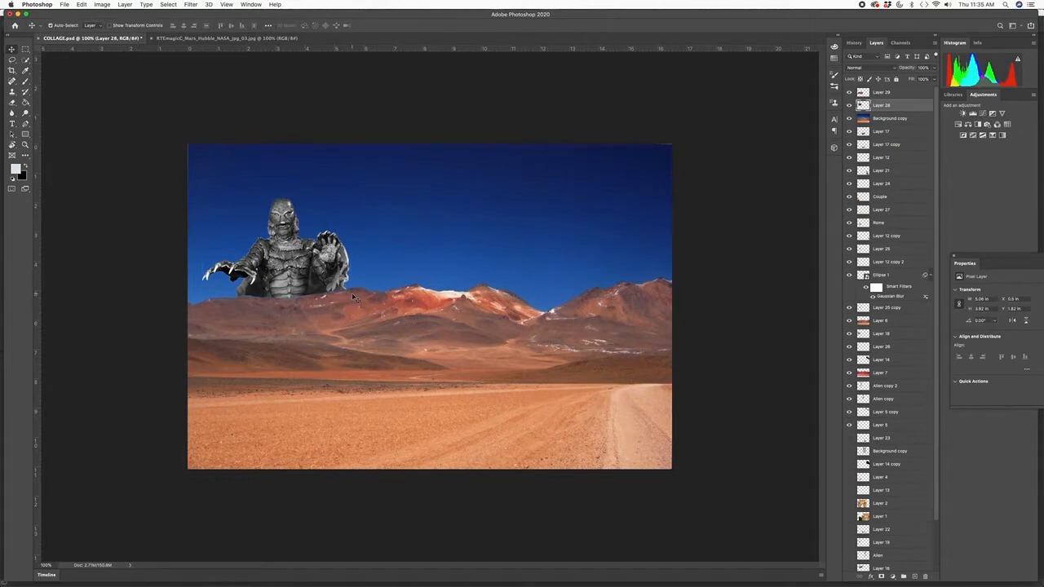
- Duplicate the Background layer of the Mars Hubble image
{"action": "left_click", "coordinate": [193, 40]}
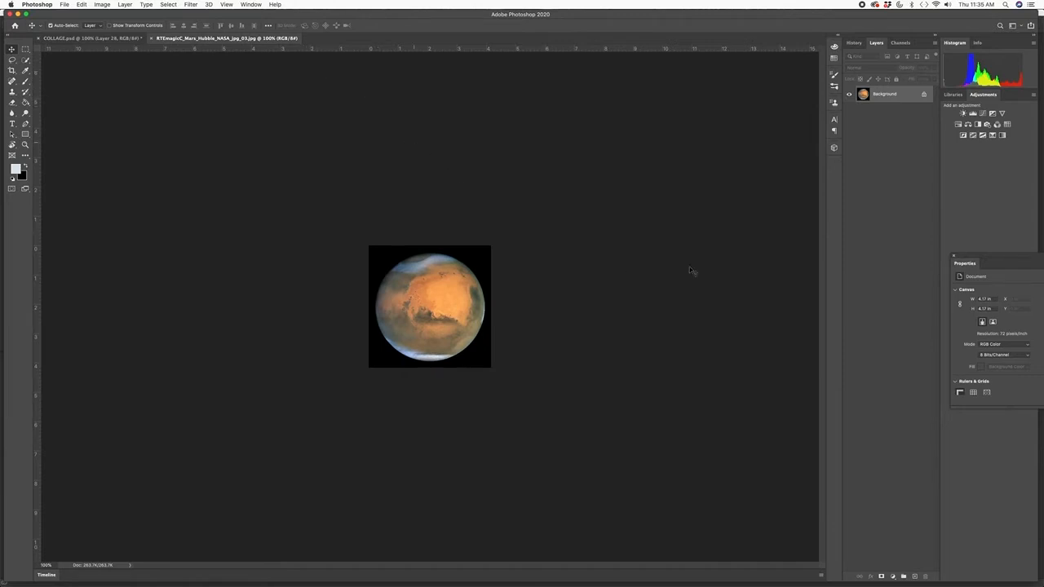
{"action": "right_click", "coordinate": [886, 99]}
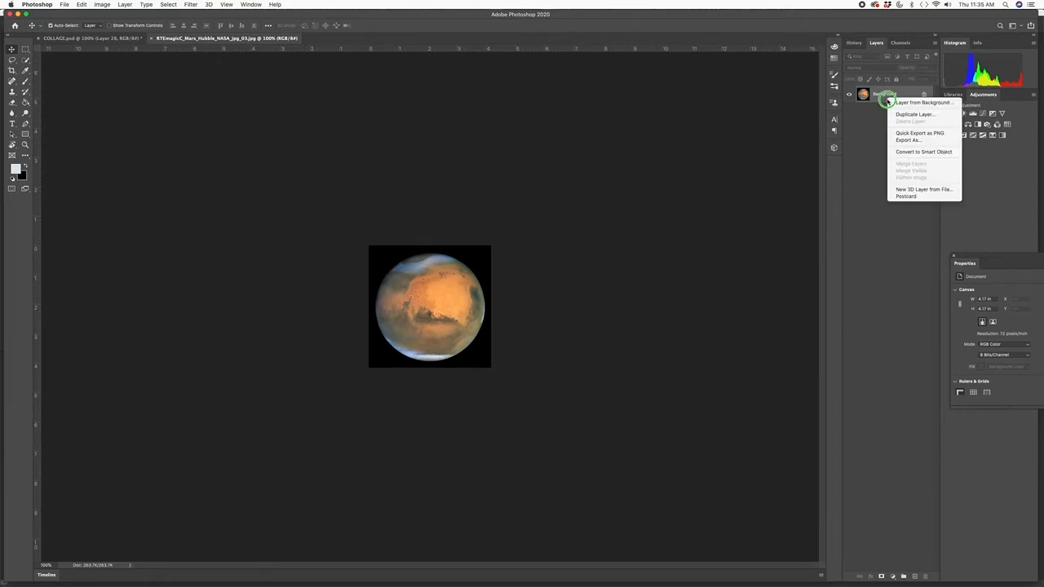
{"action": "left_click", "coordinate": [912, 114]}
{"action": "key", "text": "Return"}
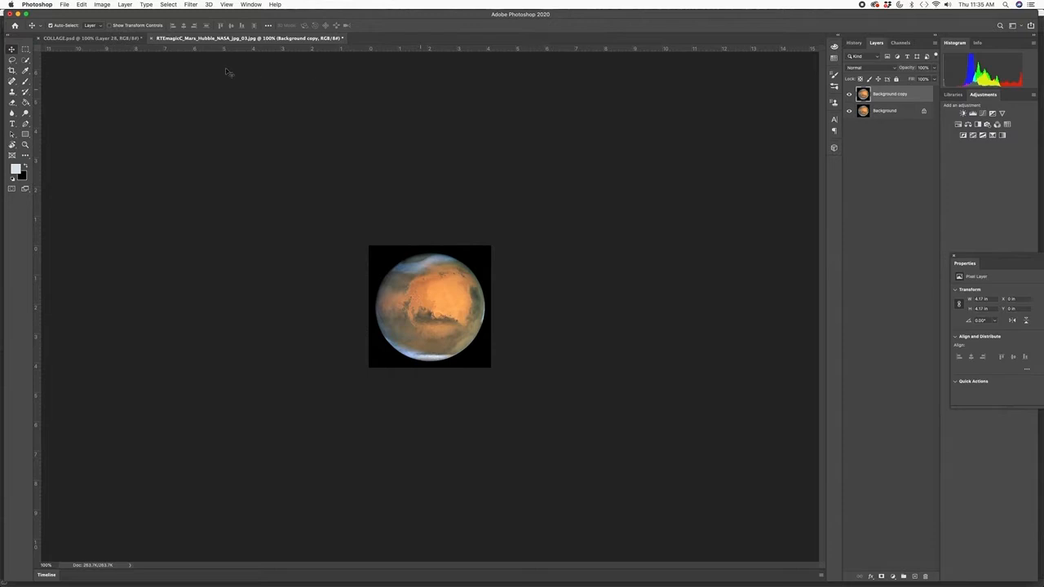
- Select the planet with the Quick Selection tool and subtract the black background at its upper left
{"action": "left_click", "coordinate": [26, 61]}
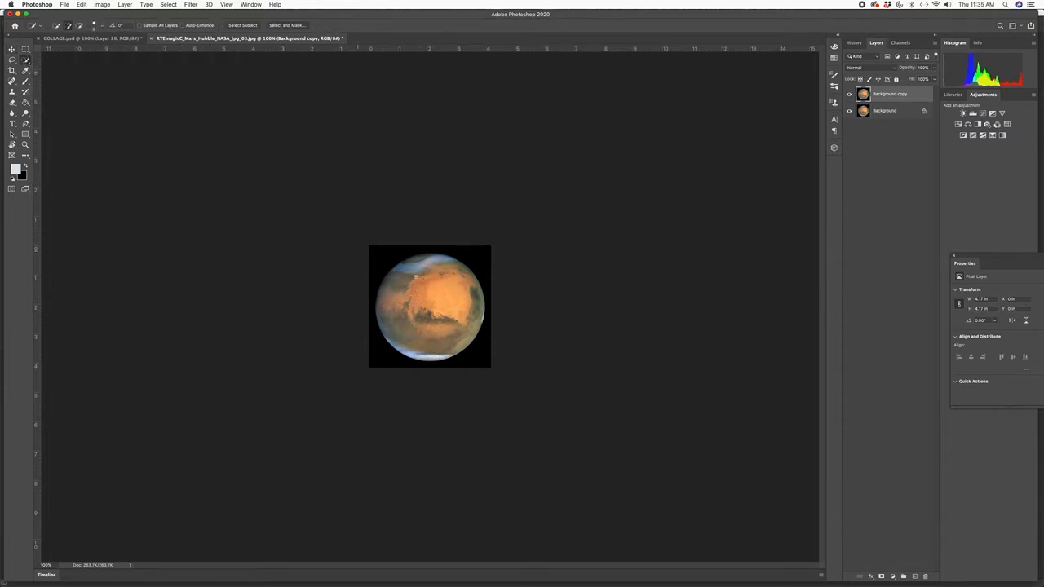
{"action": "mouse_move", "coordinate": [416, 277]}
{"action": "left_mouse_down"}
{"action": "mouse_move", "coordinate": [456, 326]}
{"action": "mouse_move", "coordinate": [432, 334]}
{"action": "left_mouse_up"}
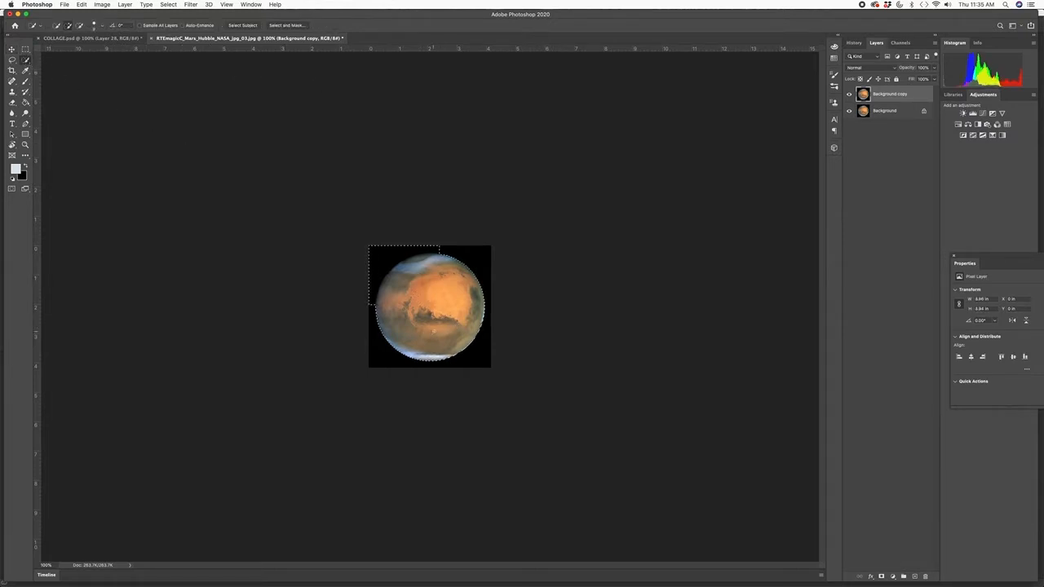
{"action": "mouse_move", "coordinate": [359, 239]}
{"action": "left_mouse_down"}
{"action": "mouse_move", "coordinate": [384, 263]}
{"action": "mouse_move", "coordinate": [413, 242]}
{"action": "mouse_move", "coordinate": [435, 240]}
{"action": "mouse_move", "coordinate": [436, 251]}
{"action": "left_mouse_up"}
{"action": "mouse_move", "coordinate": [355, 289]}
{"action": "left_mouse_down"}
{"action": "mouse_move", "coordinate": [373, 287]}
{"action": "mouse_move", "coordinate": [364, 297]}
{"action": "mouse_move", "coordinate": [373, 303]}
{"action": "left_mouse_up"}
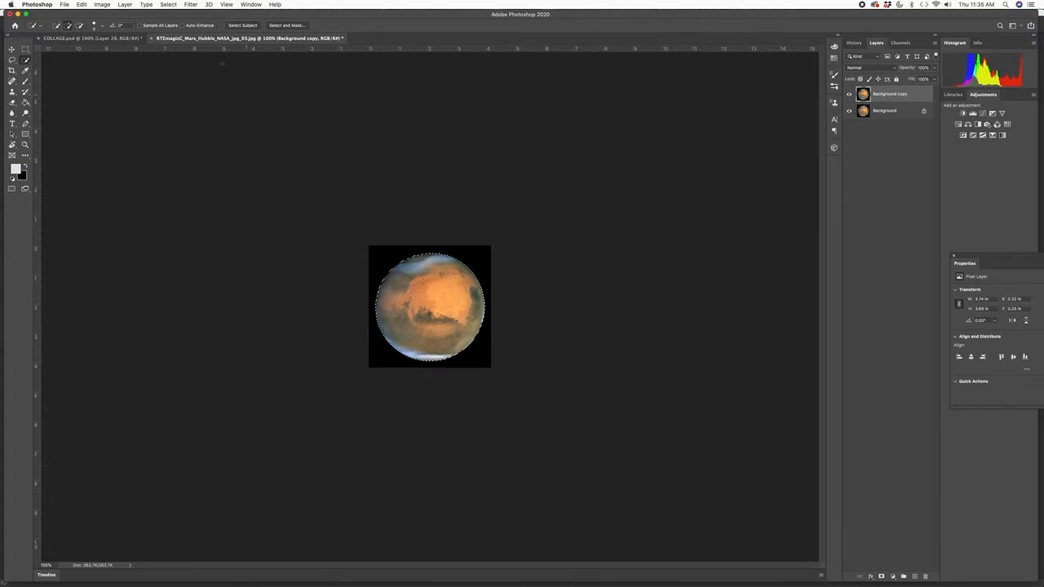
- Float the Mars image in its own window and move the selected planet into the COLLAGE.psd landscape
{"action": "left_click_drag", "start_coordinate": [222, 36], "coordinate": [469, 189]}
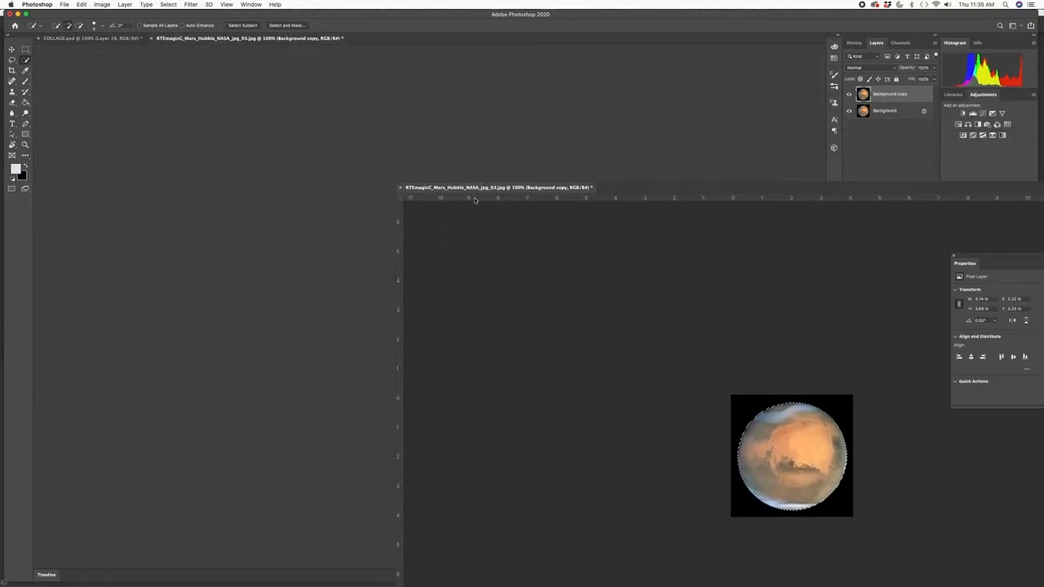
{"action": "key", "text": "v"}
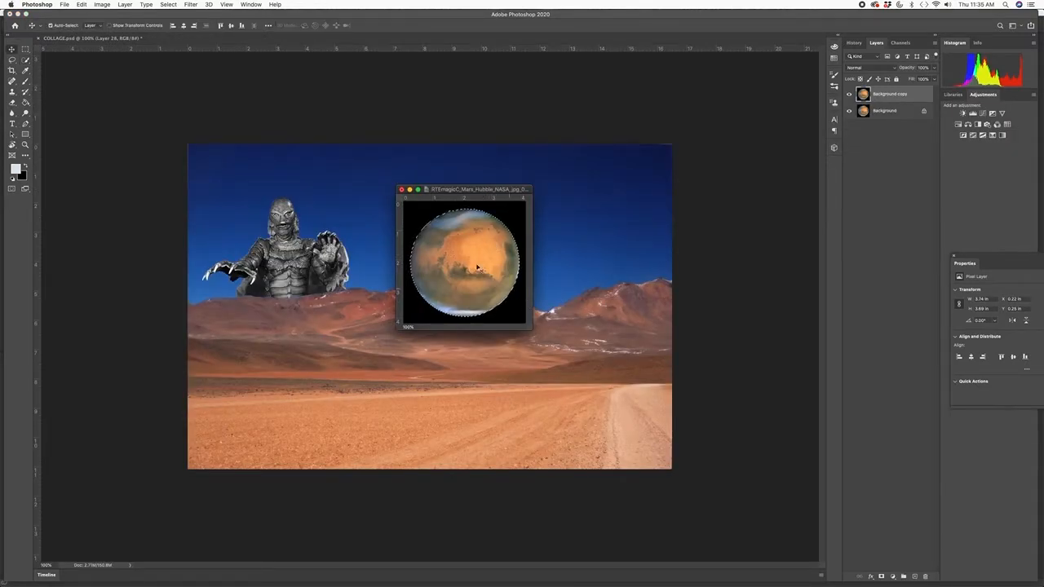
{"action": "left_click_drag", "start_coordinate": [466, 258], "coordinate": [586, 290]}
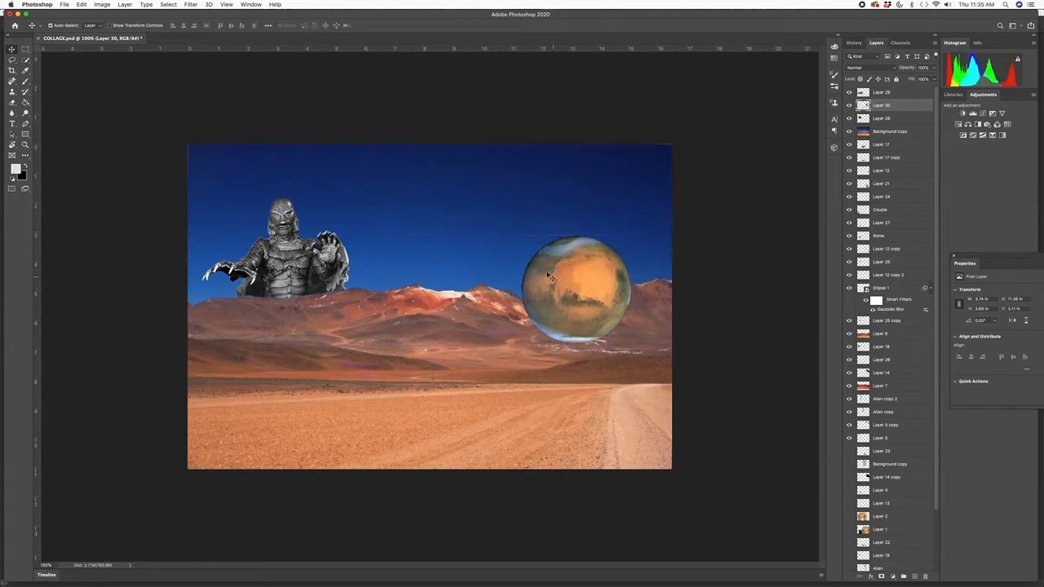
- Scale the planet down to about 2 in wide and place it low over the desert floor beside the road
{"action": "key", "text": "super+t"}
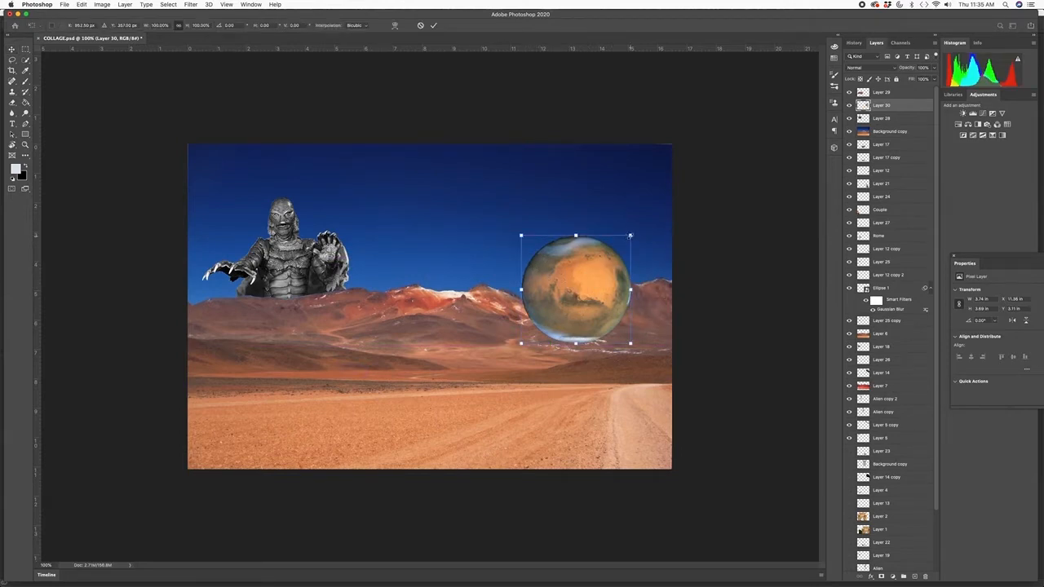
{"action": "left_click_drag", "start_coordinate": [630, 236], "coordinate": [586, 293]}
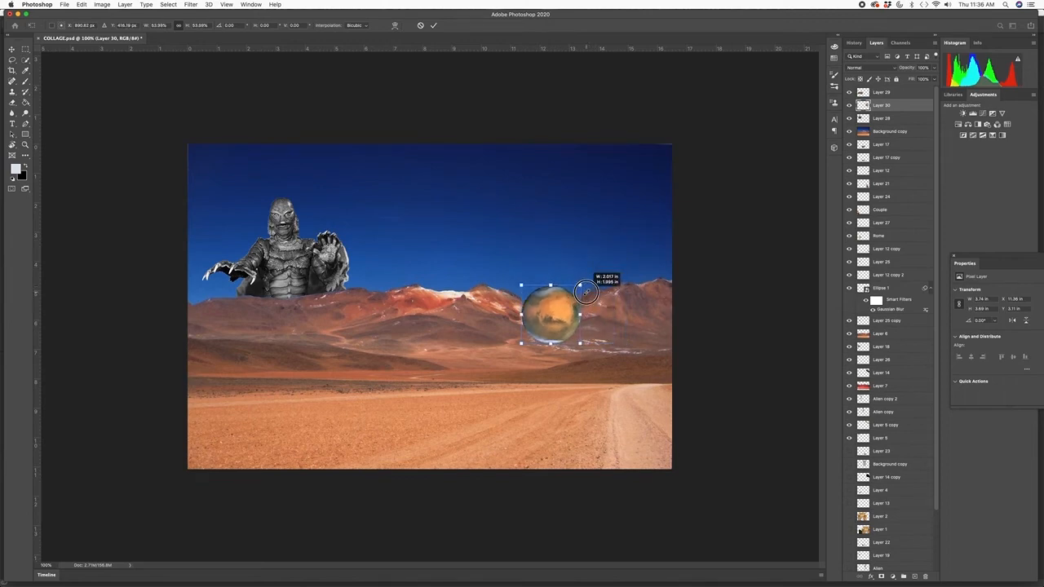
{"action": "key", "text": "Return"}
{"action": "left_click_drag", "start_coordinate": [545, 320], "coordinate": [531, 384]}
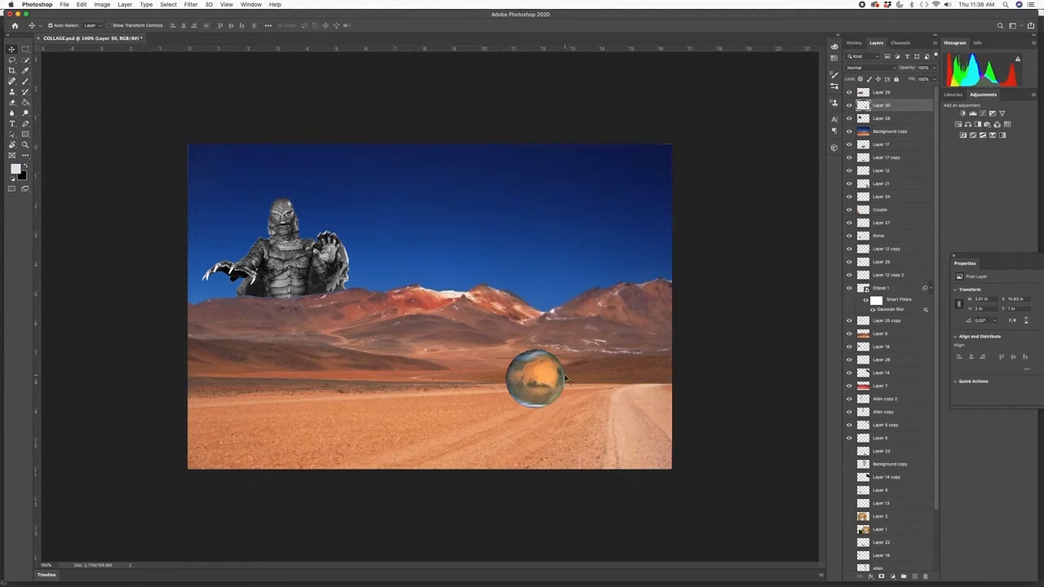
- Paste a copy of the small planet on its own layer and place it directly below the original planet
{"action": "key", "text": "super"}
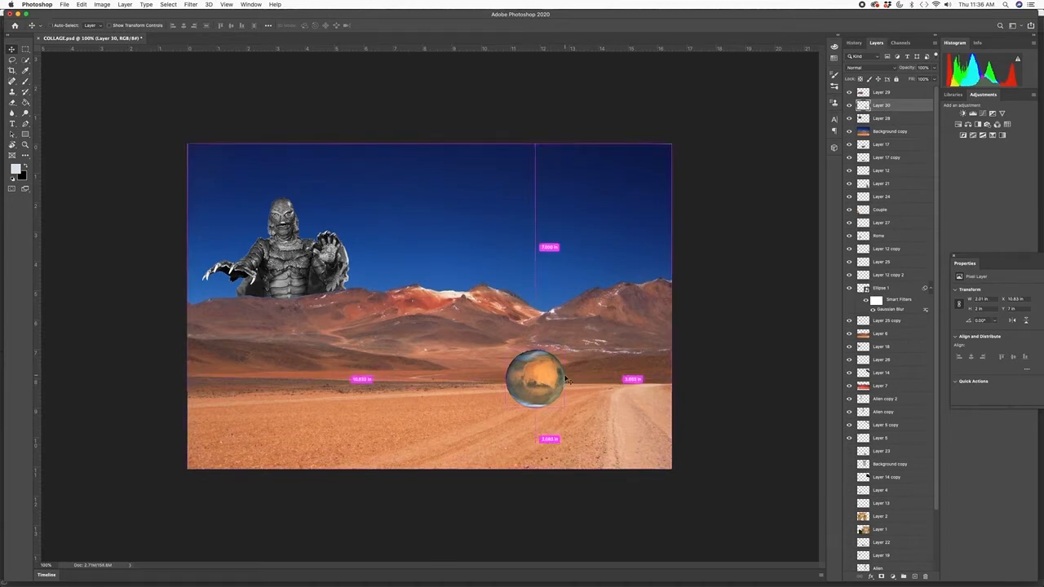
{"action": "key", "text": "w"}
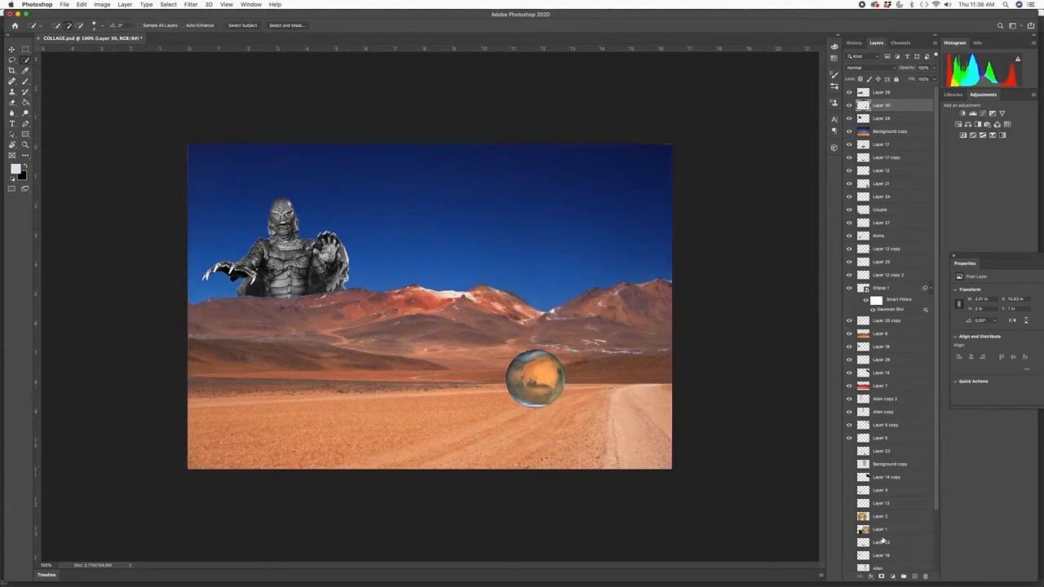
{"action": "left_click", "coordinate": [914, 576]}
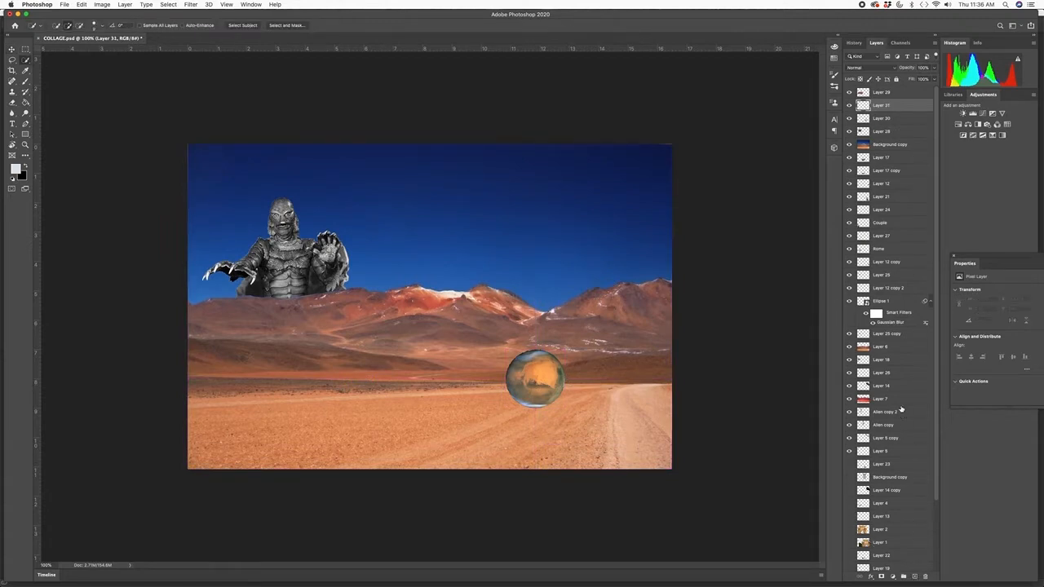
{"action": "key", "text": "super+v"}
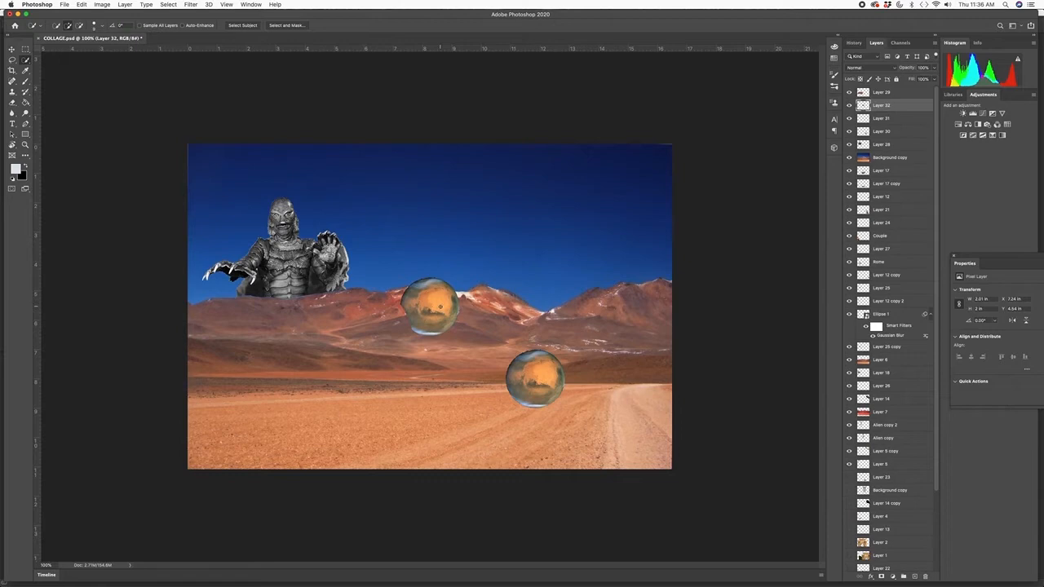
{"action": "key", "text": "v"}
{"action": "mouse_move", "coordinate": [440, 307]}
{"action": "left_mouse_down"}
{"action": "mouse_move", "coordinate": [454, 380]}
{"action": "mouse_move", "coordinate": [551, 436]}
{"action": "mouse_move", "coordinate": [543, 434]}
{"action": "left_mouse_up"}
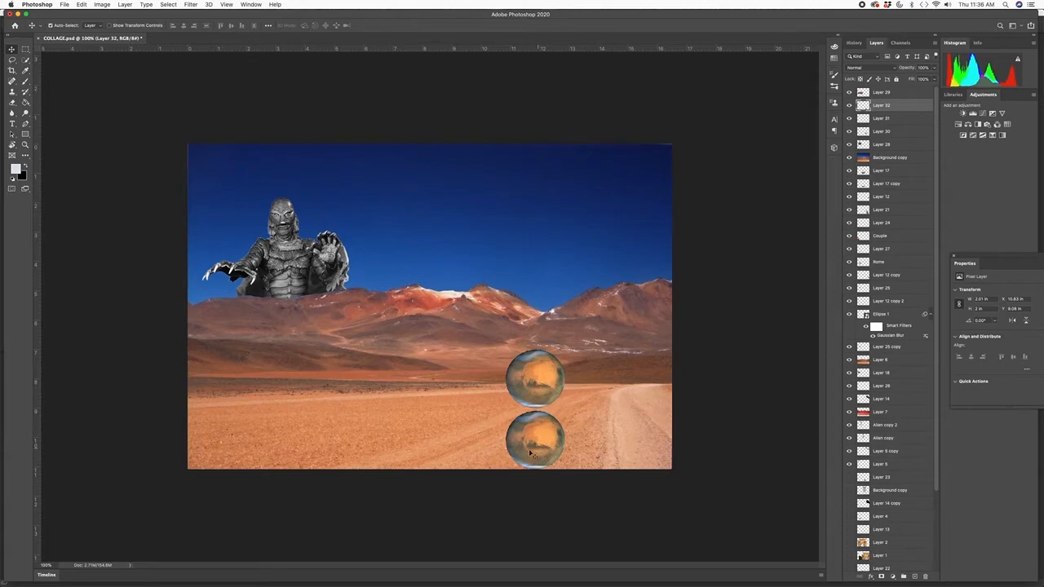
- Fill the lower planet copy with black, preserving transparency, and reduce its layer opacity to 24%
{"action": "left_click", "coordinate": [79, 4]}
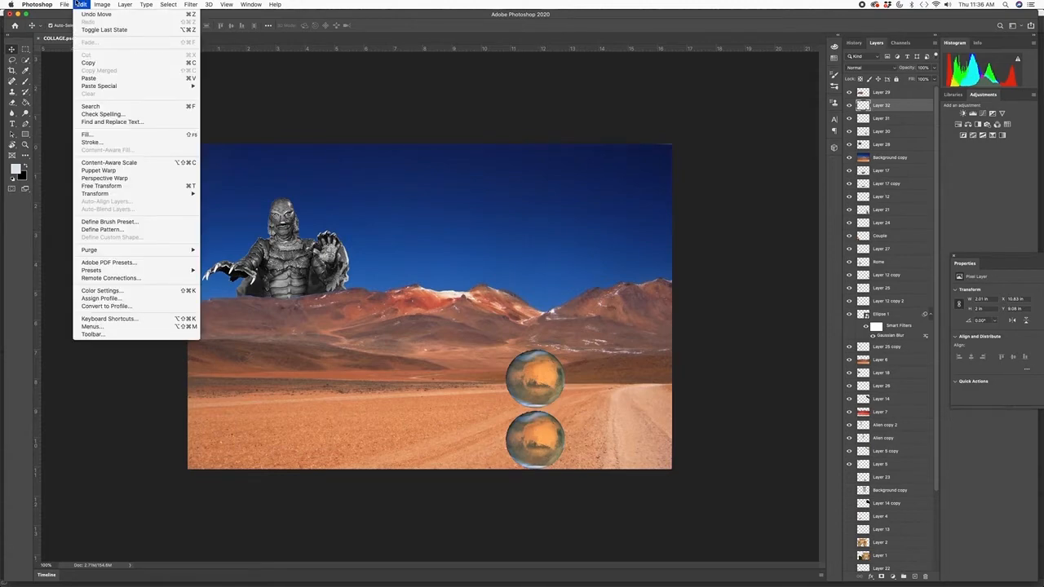
{"action": "left_click", "coordinate": [88, 135]}
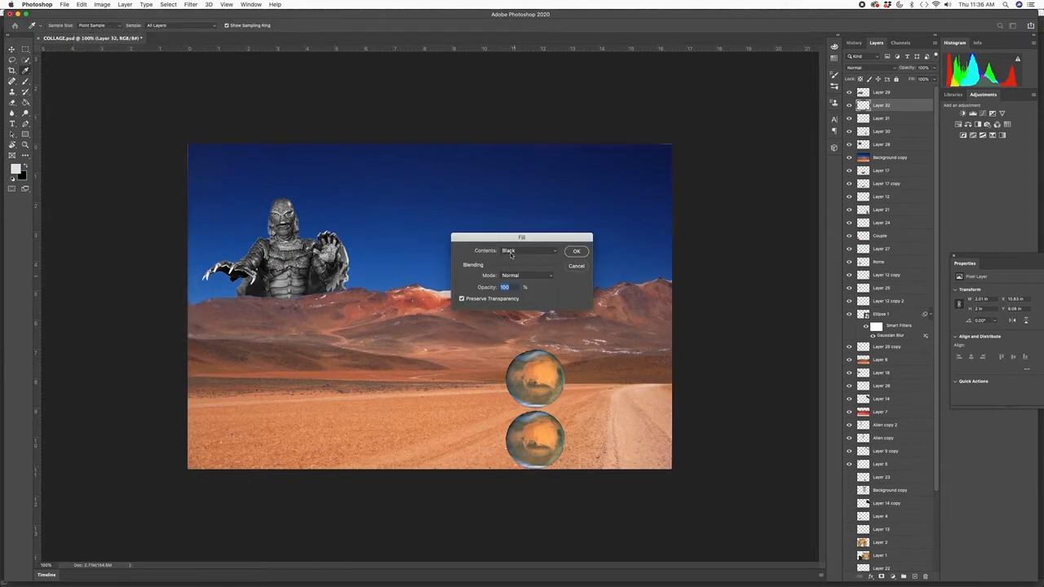
{"action": "left_click", "coordinate": [512, 251]}
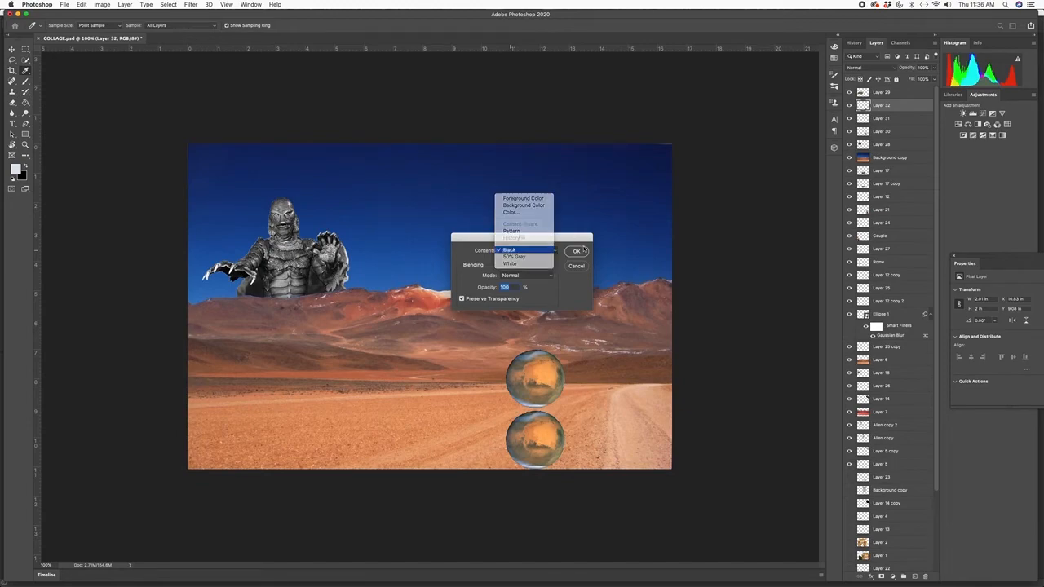
{"action": "left_click", "coordinate": [509, 250]}
{"action": "left_click", "coordinate": [576, 251]}
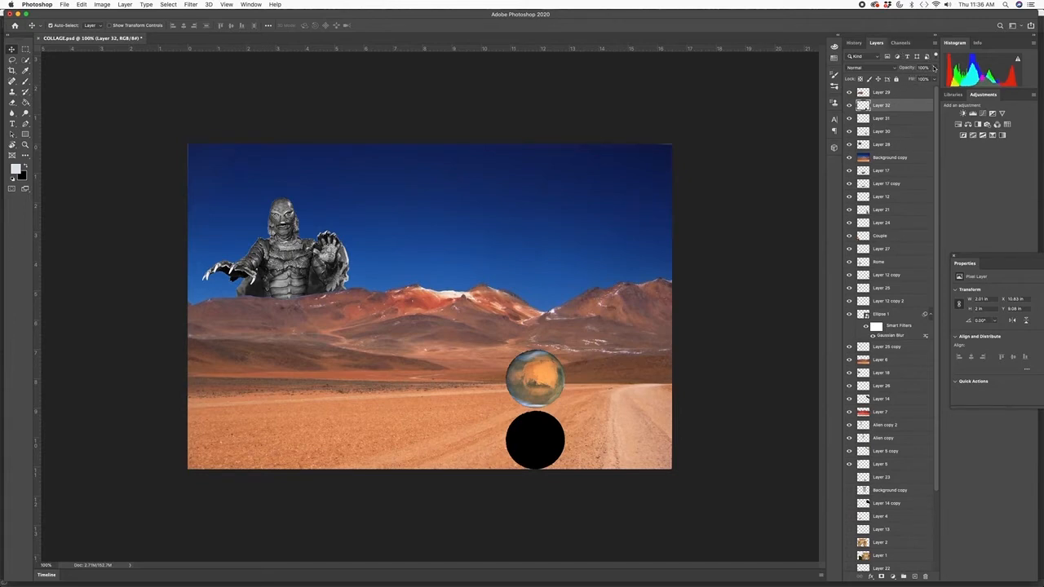
{"action": "left_click", "coordinate": [934, 68]}
{"action": "left_click_drag", "start_coordinate": [934, 80], "coordinate": [901, 79]}
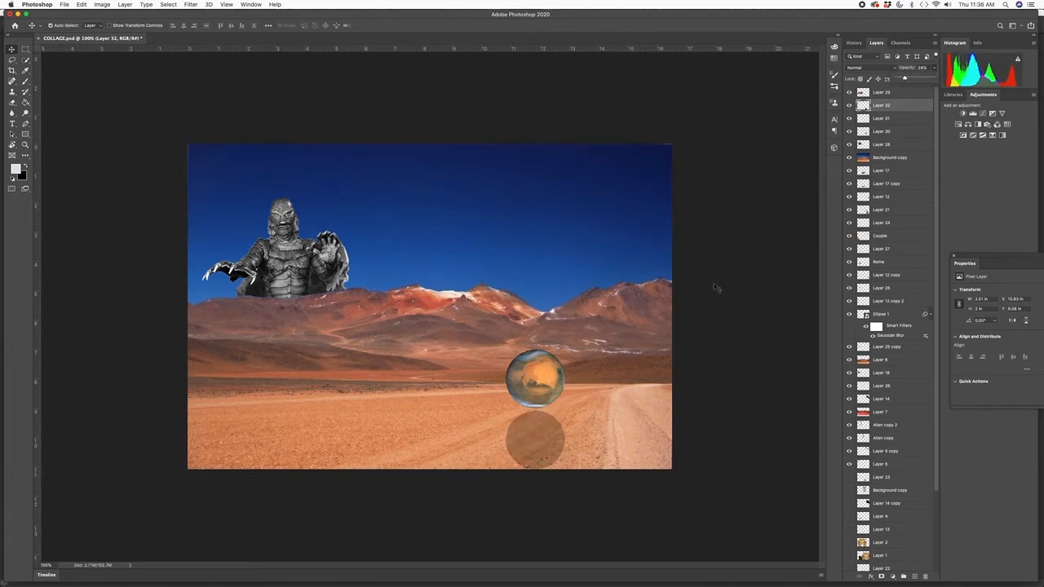
- Soften the black disc with a Gaussian Blur of 6.2 pixels radius
{"action": "left_click", "coordinate": [190, 4]}
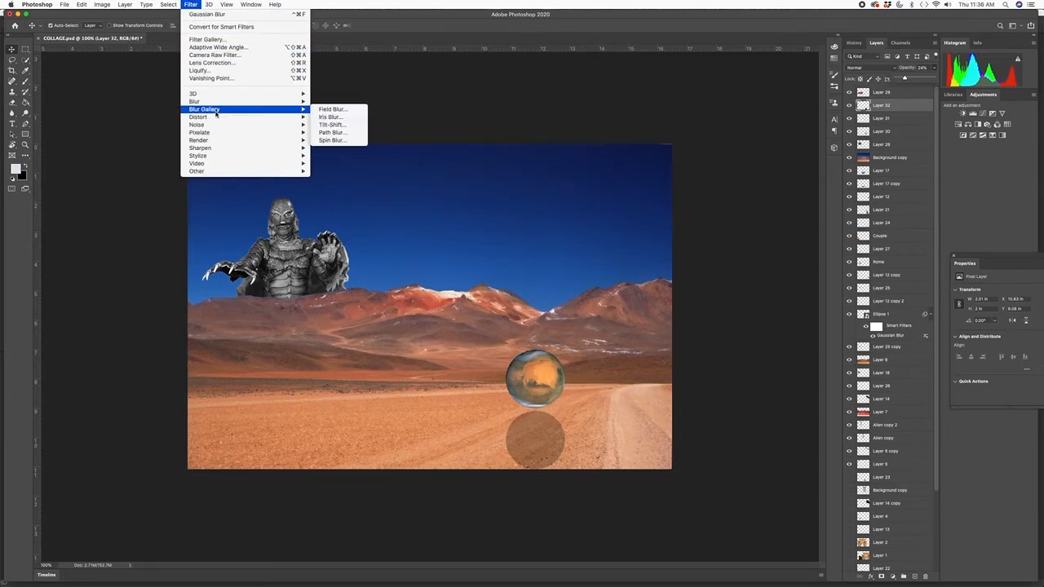
{"action": "mouse_move", "coordinate": [219, 102]}
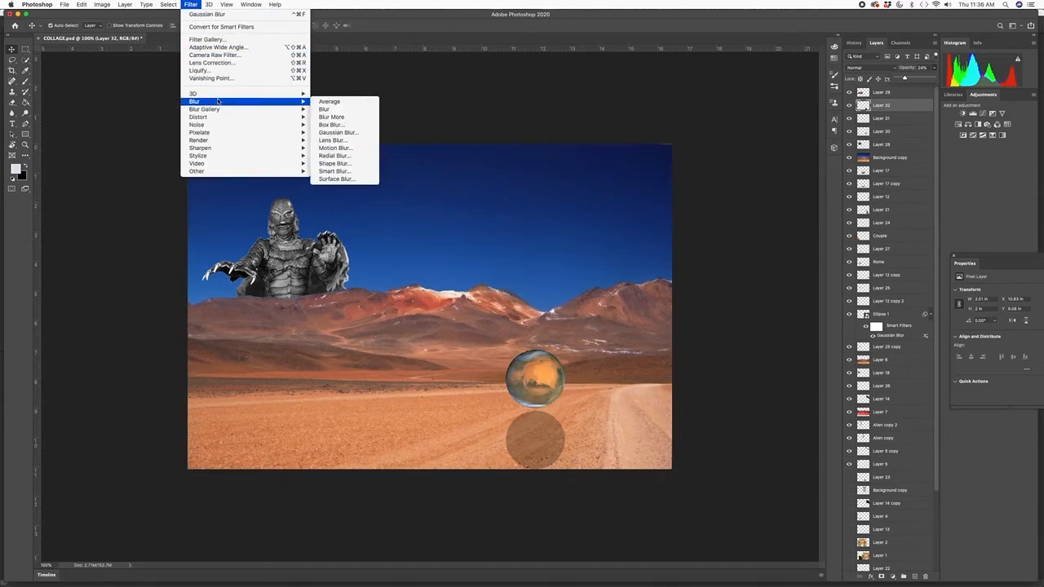
{"action": "left_click", "coordinate": [329, 135]}
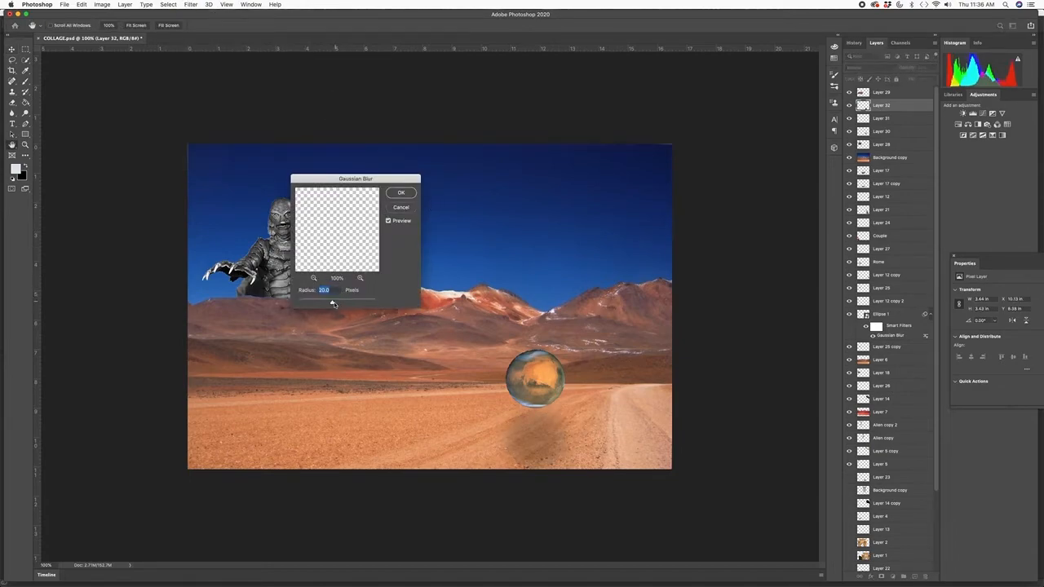
{"action": "left_click_drag", "start_coordinate": [333, 304], "coordinate": [322, 306]}
{"action": "left_click", "coordinate": [400, 193]}
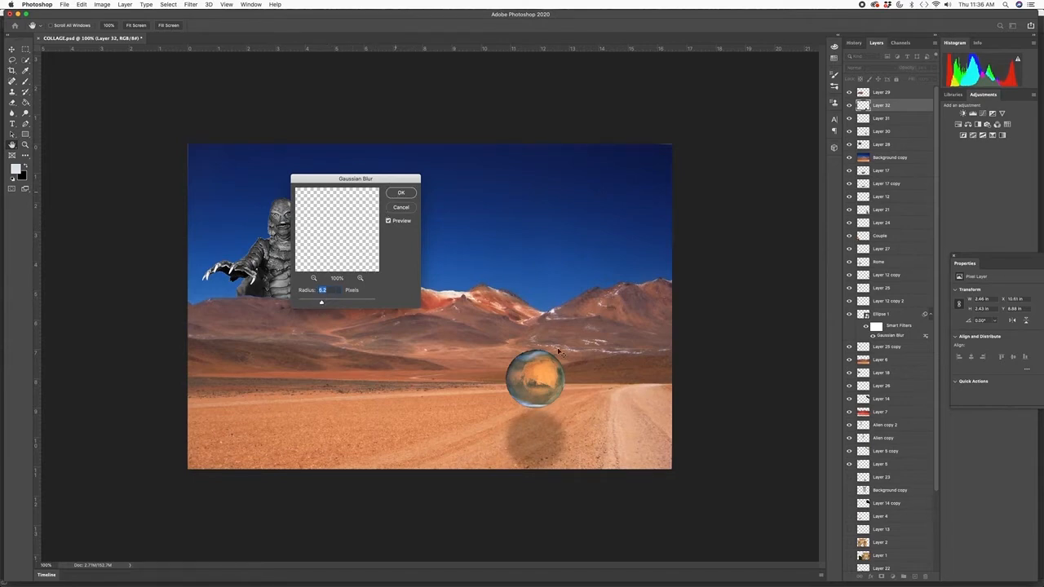
{"action": "key", "text": "super+t"}
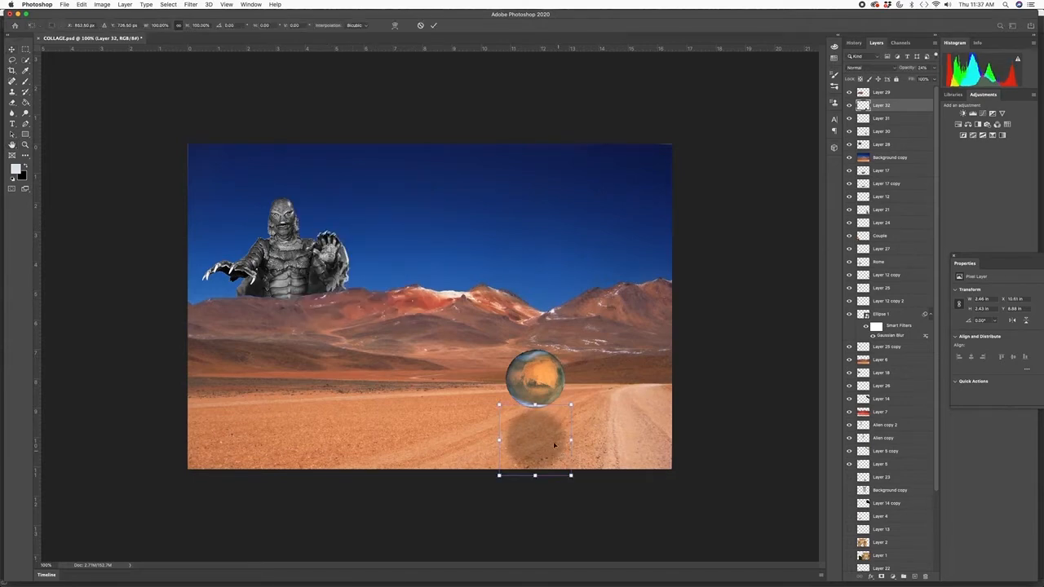
{"action": "left_click_drag", "start_coordinate": [535, 406], "coordinate": [535, 412]}
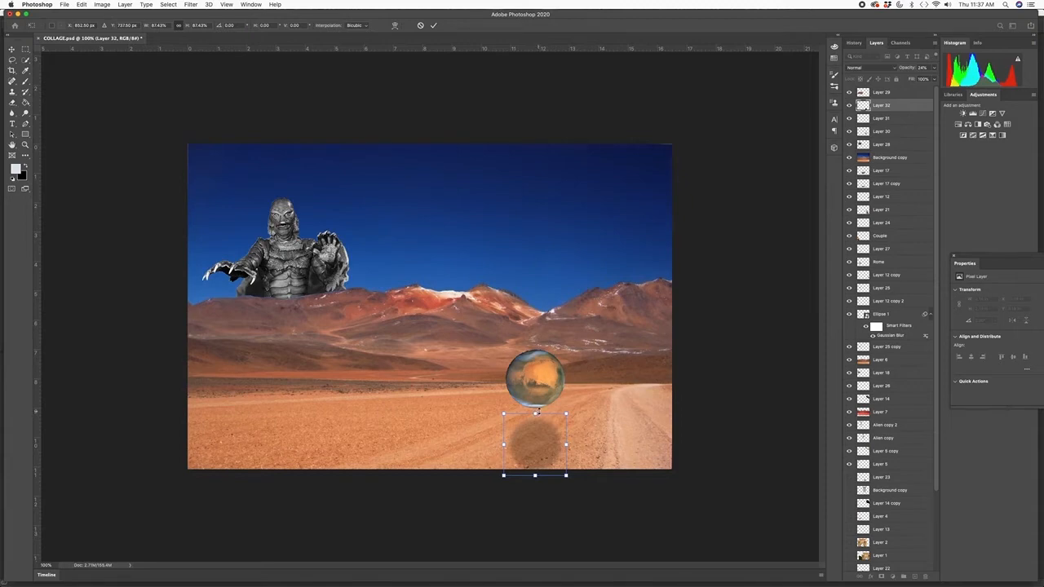
{"action": "key", "text": "Return"}
- Flatten the blurred disc with Free Transform into a ground shadow about 2.54 in wide and 0.75 in high beneath the planet
{"action": "key", "text": "super+t"}
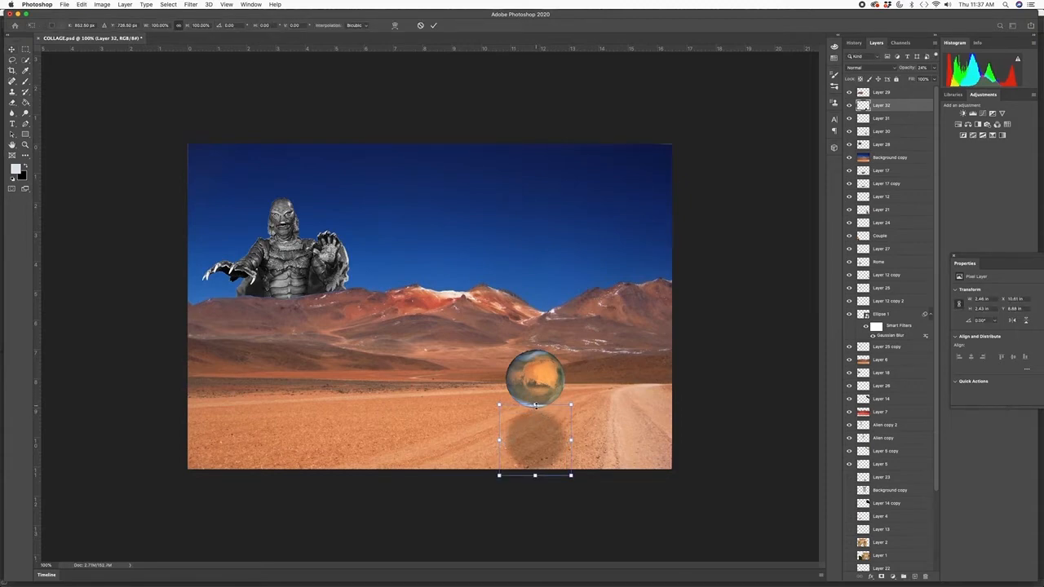
{"action": "left_click_drag", "start_coordinate": [571, 407], "coordinate": [543, 427]}
{"action": "key", "text": "Return"}
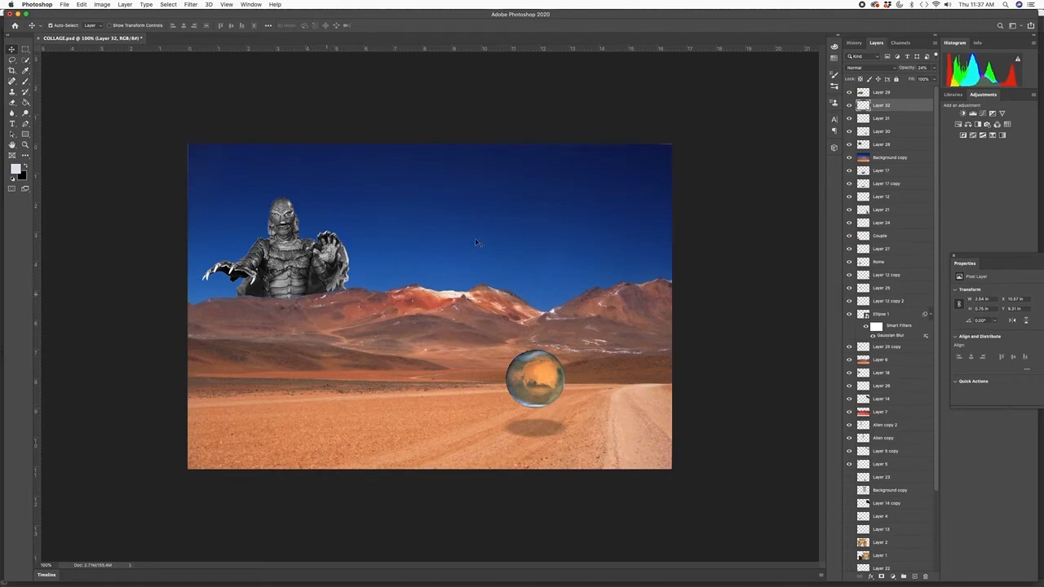
- Bring back the floating Mars image window and move another copy of the planet into the collage
{"action": "key", "text": "ctrl+Up"}
{"action": "left_click", "coordinate": [489, 111]}
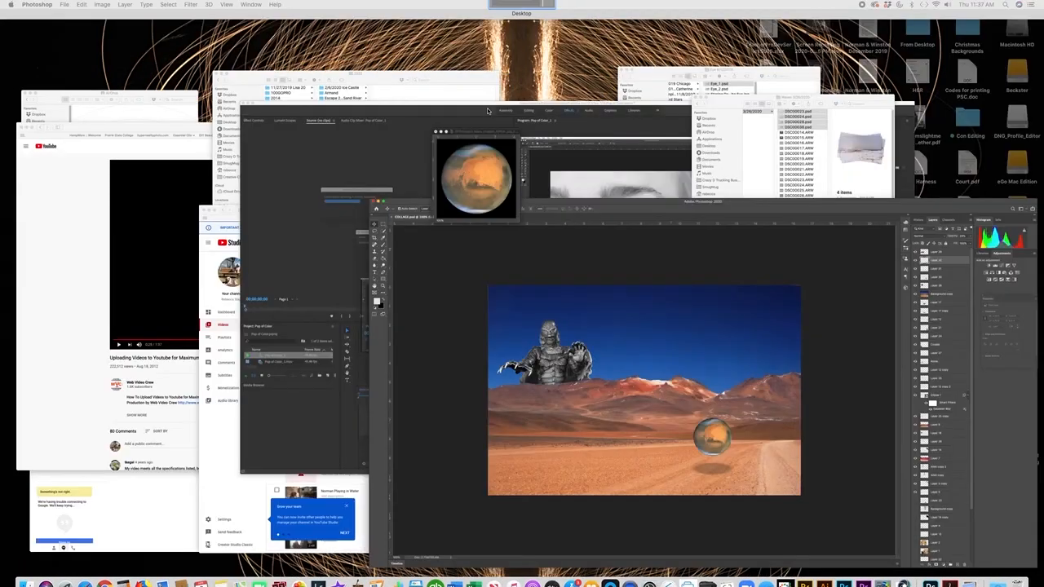
{"action": "left_click", "coordinate": [500, 298]}
{"action": "left_click_drag", "start_coordinate": [506, 291], "coordinate": [642, 382]}
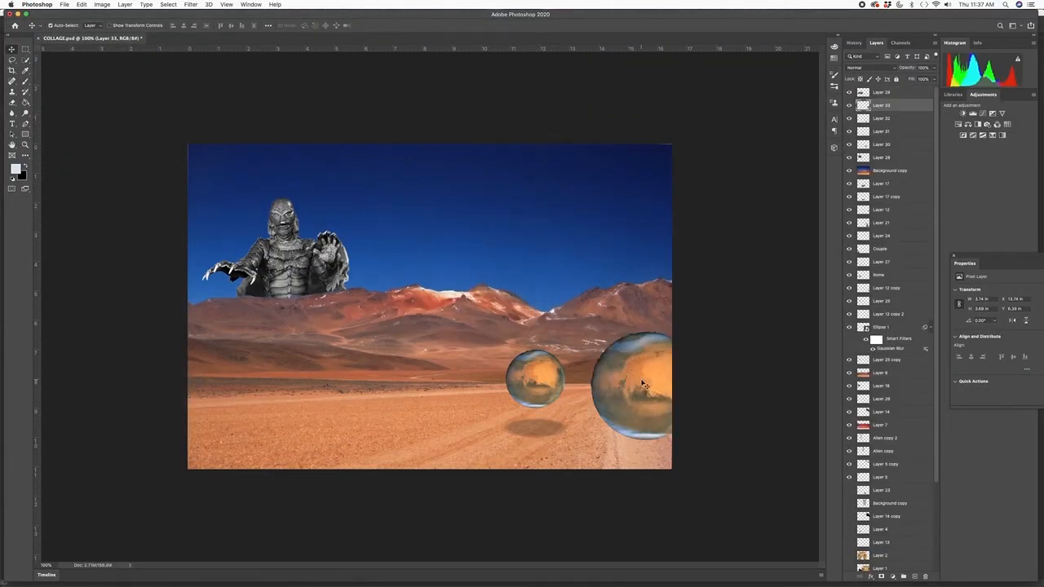
- Scale the second planet down to about 2.22 in wide and position it over the creature's raised hand and torso
{"action": "key", "text": "super+t"}
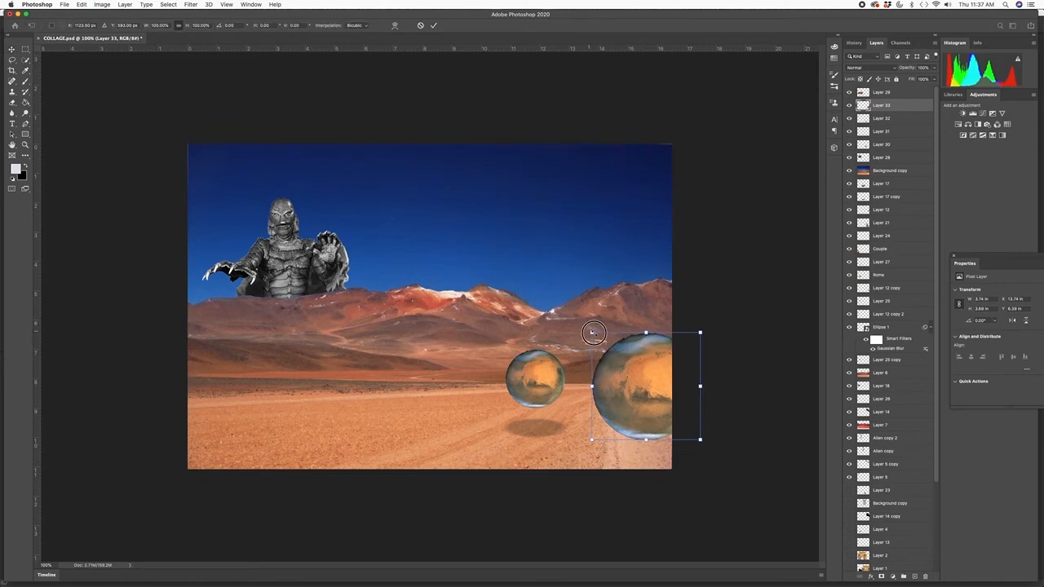
{"action": "left_click_drag", "start_coordinate": [593, 333], "coordinate": [332, 263]}
{"action": "key", "text": "Return"}
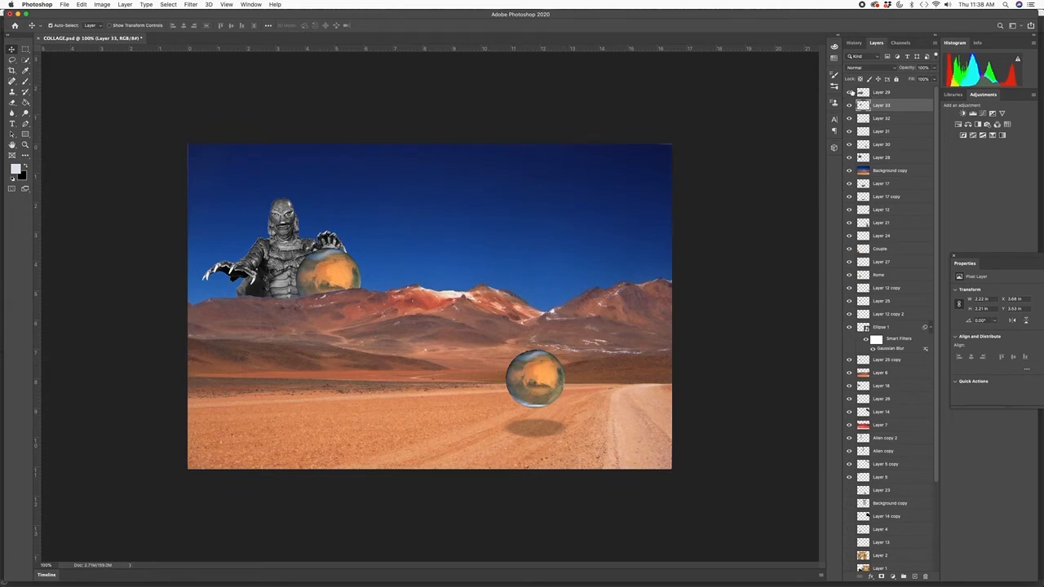
- Hide the layers from Layer 29 down through Background copy to reveal the finished collage beneath
{"action": "left_click", "coordinate": [850, 92]}
{"action": "left_click_drag", "start_coordinate": [850, 92], "coordinate": [849, 170]}
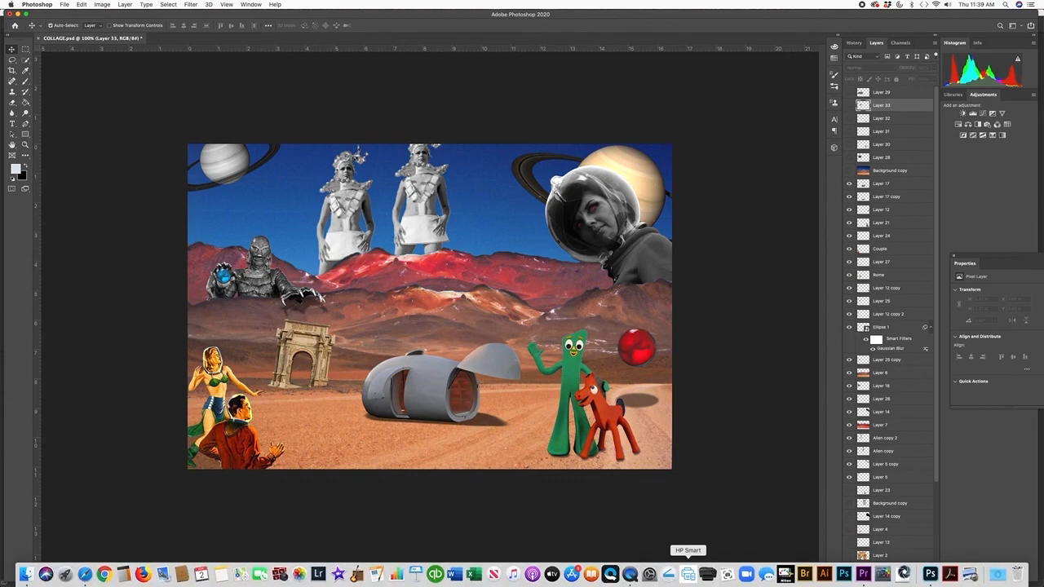
{"action": "left_click", "coordinate": [630, 575]}
{"action": "right_click", "coordinate": [631, 576]}
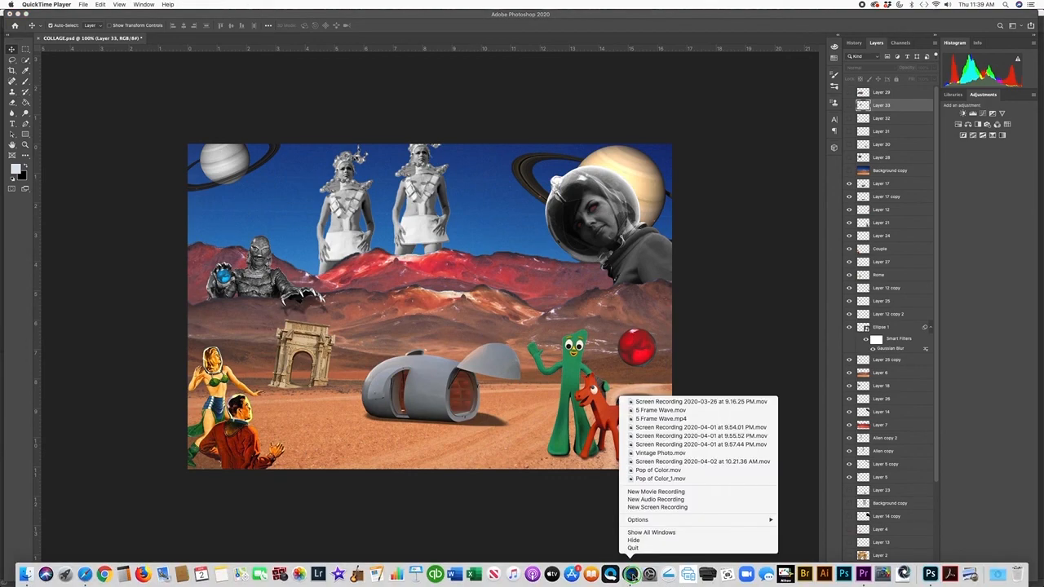